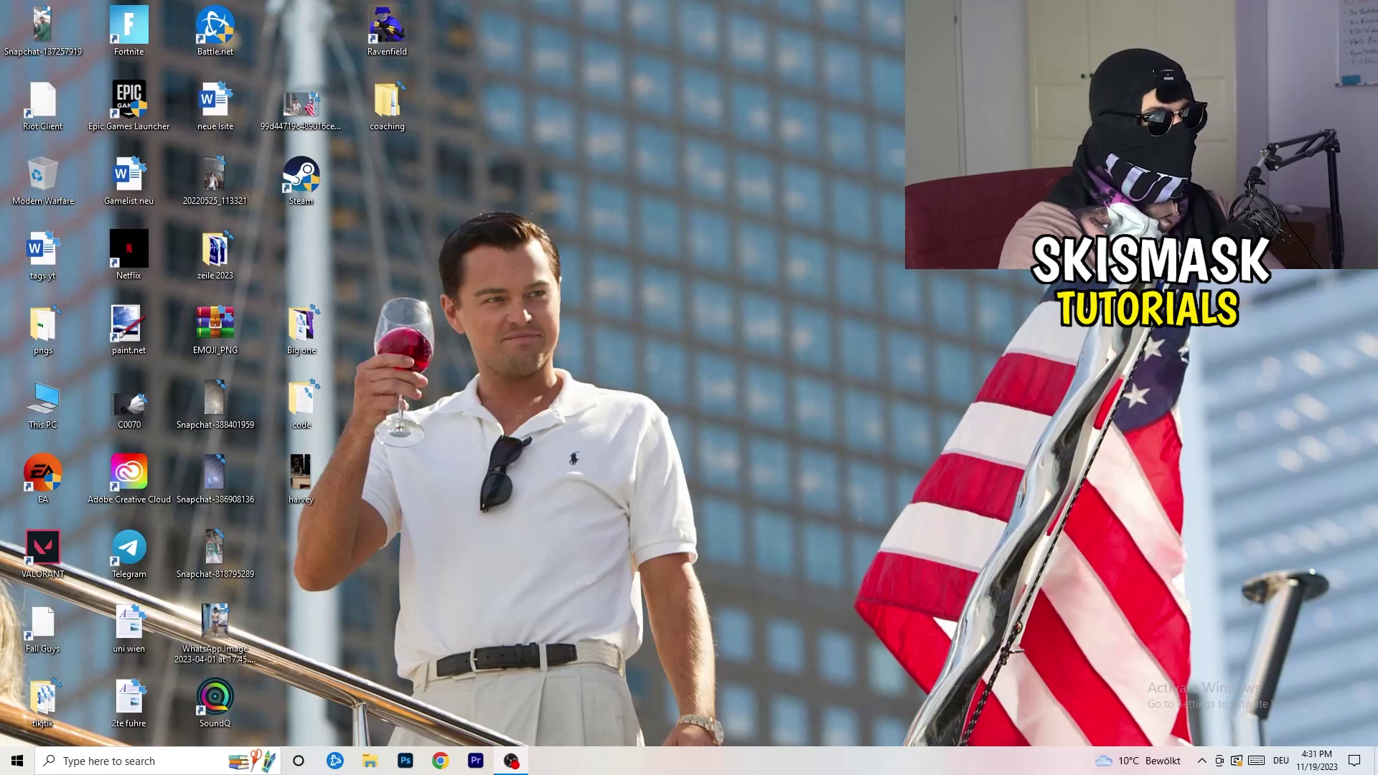
# Launch NVIDIA Control Panel from the desktop's right-click menu
pyautogui.rightClick(740, 256)
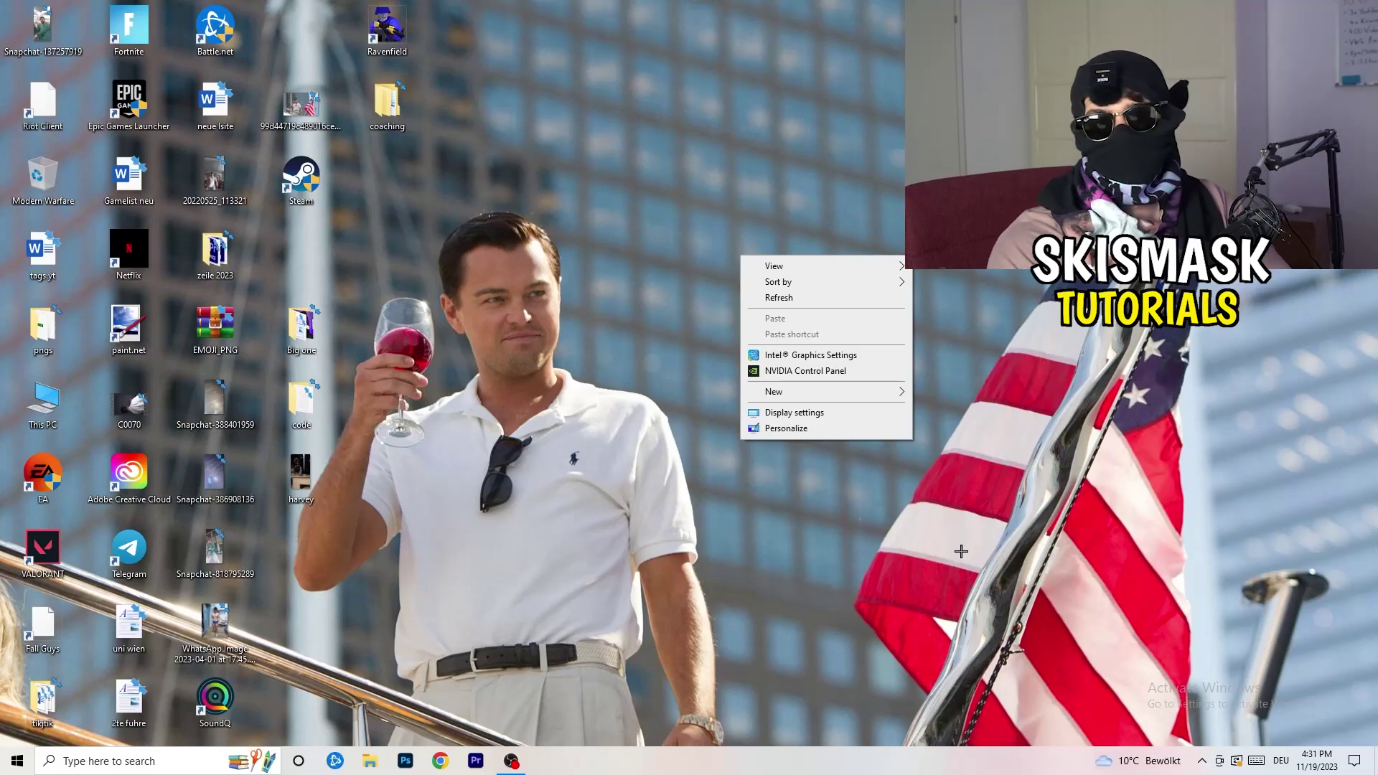
pyautogui.click(804, 370)
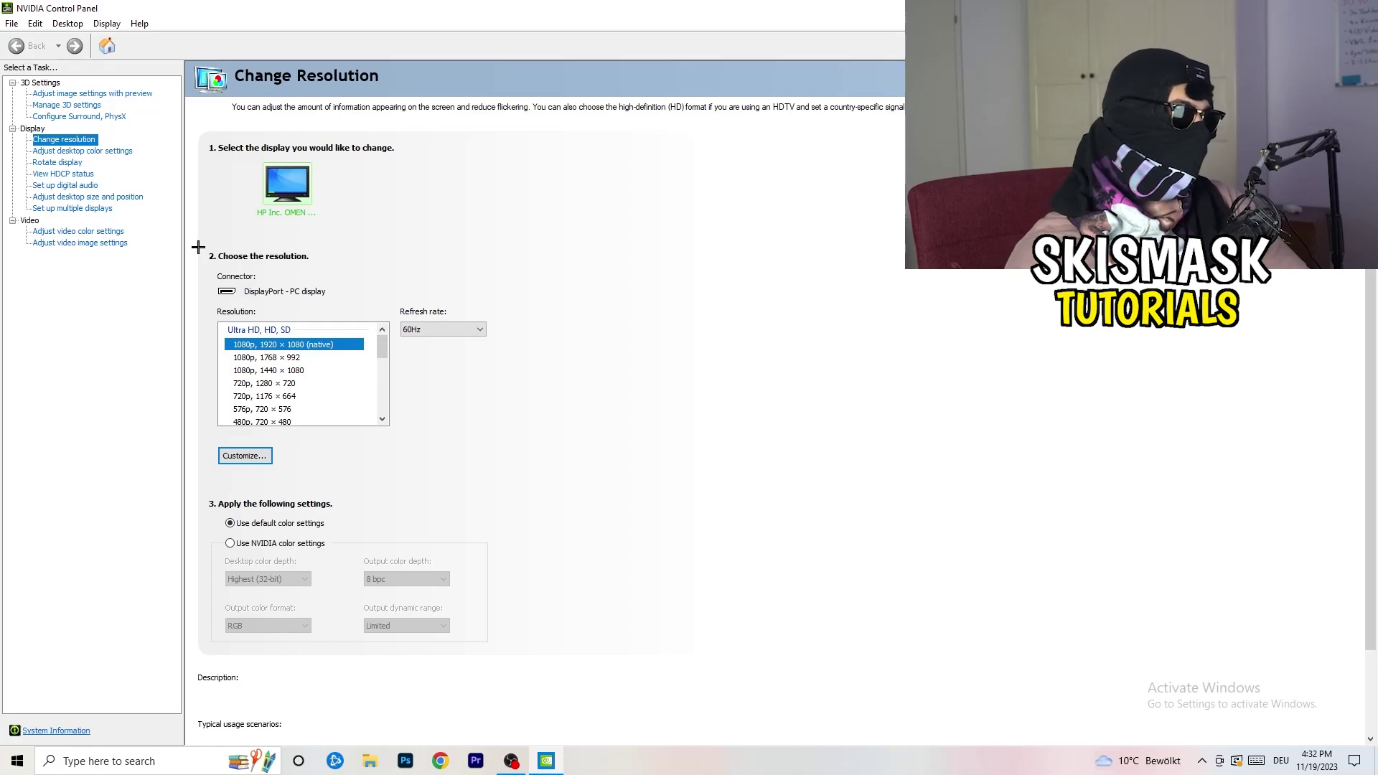
# Start a new custom resolution with 1440 horizontal pixels and 1040 vertical lines
pyautogui.click(264, 456)
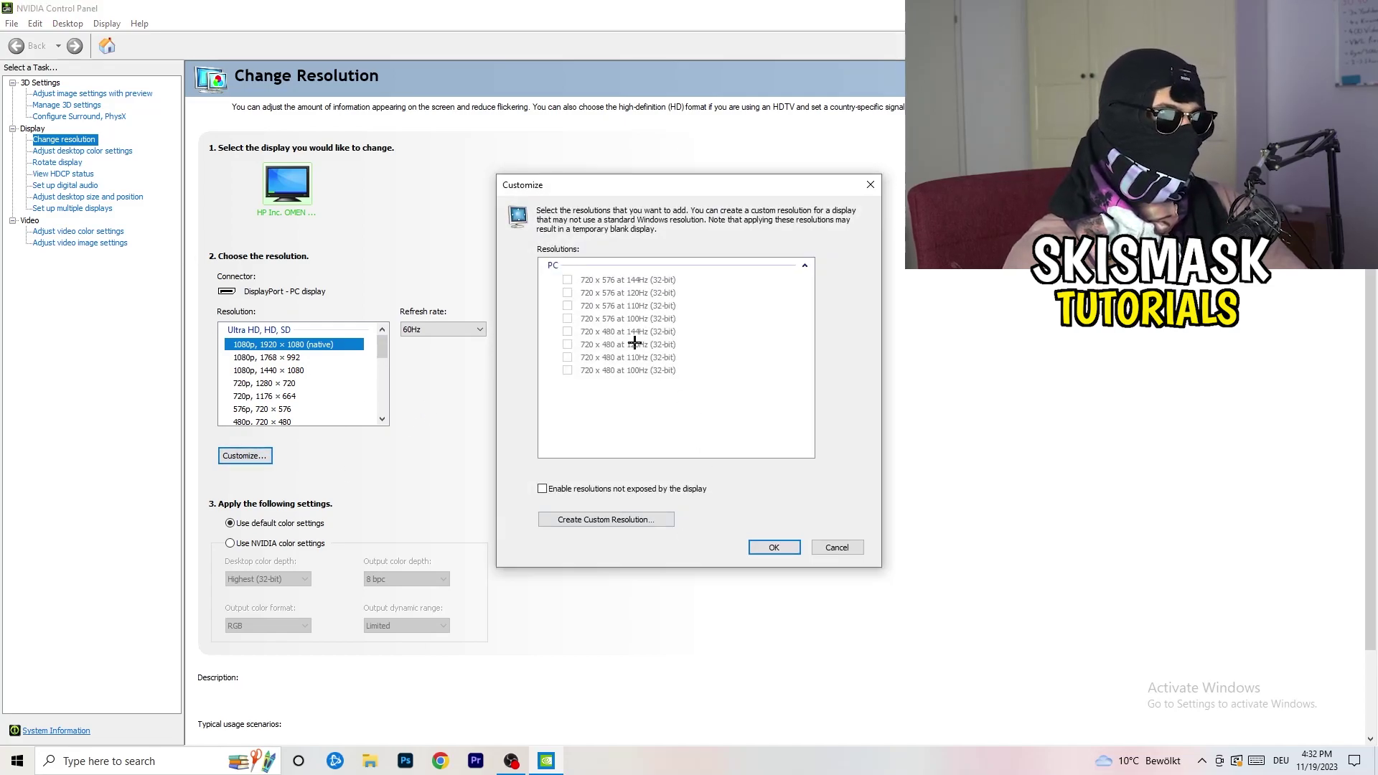
pyautogui.click(632, 519)
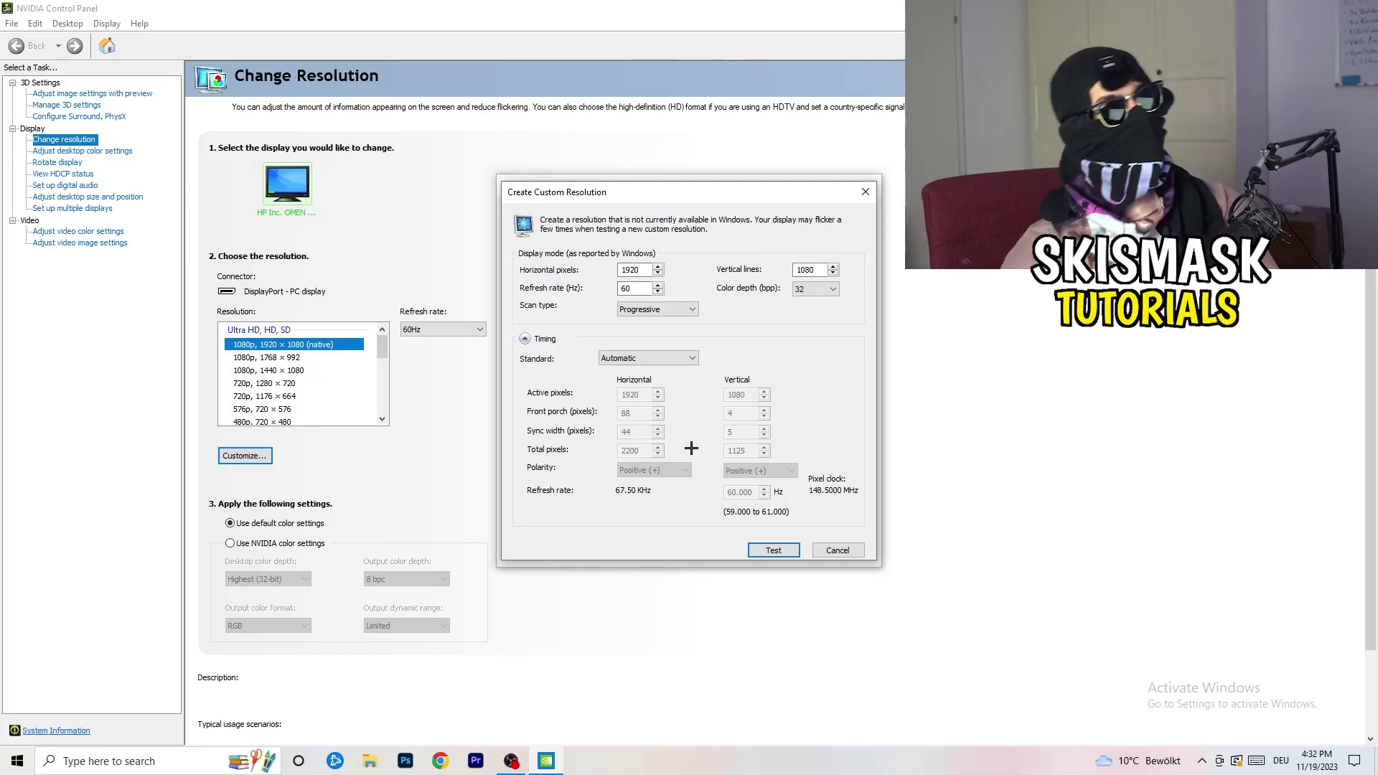
pyautogui.click(644, 272)
pyautogui.moveTo(644, 271); pyautogui.dragTo(601, 267)
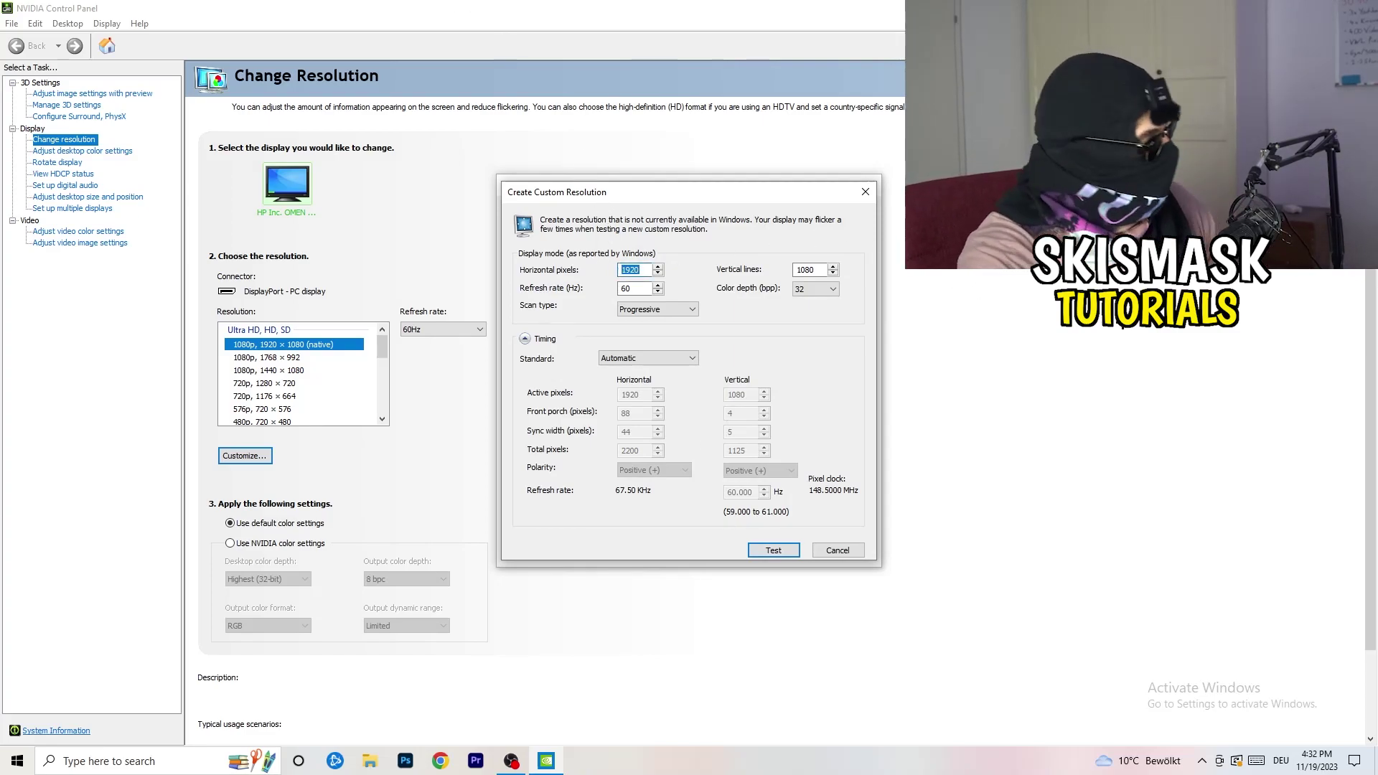
pyautogui.write('1140')
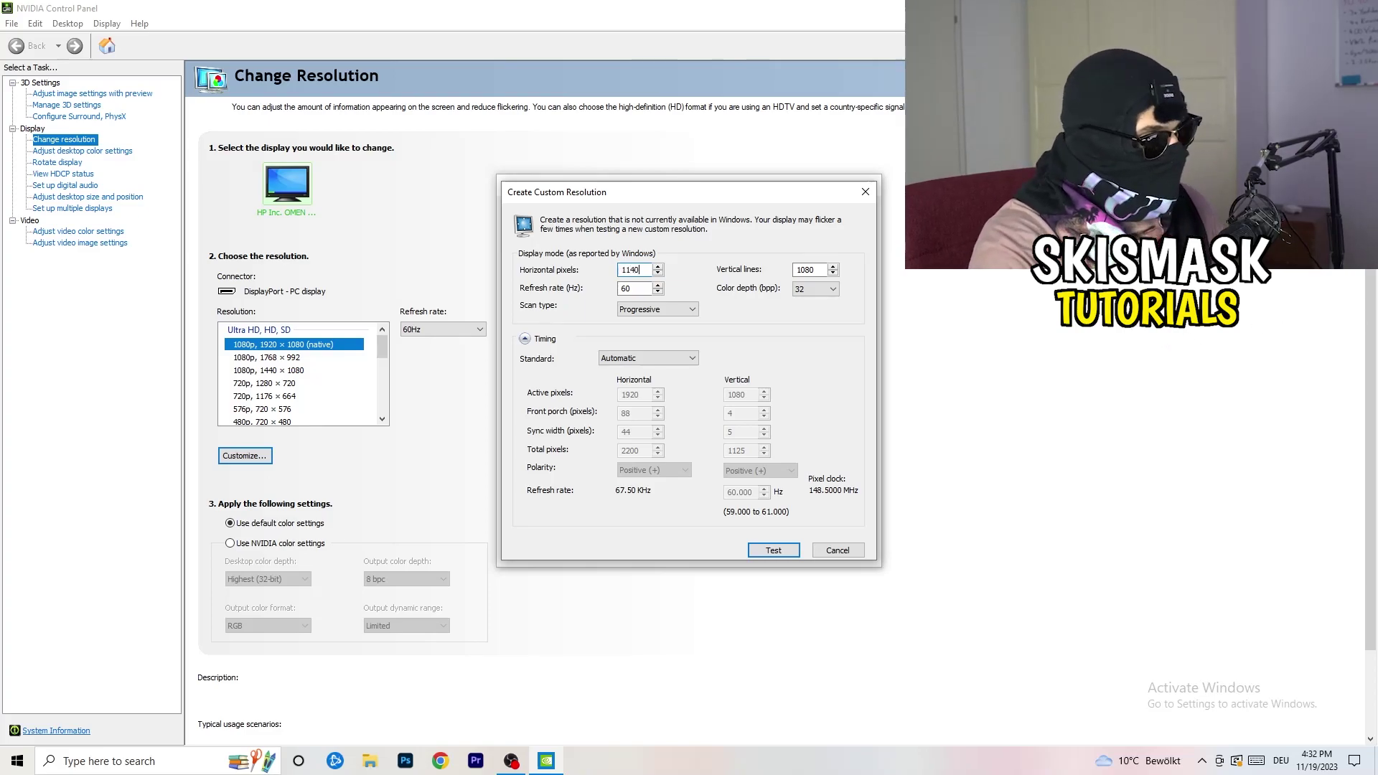
pyautogui.press('BackSpace')
pyautogui.press('BackSpace')
pyautogui.press('BackSpace')
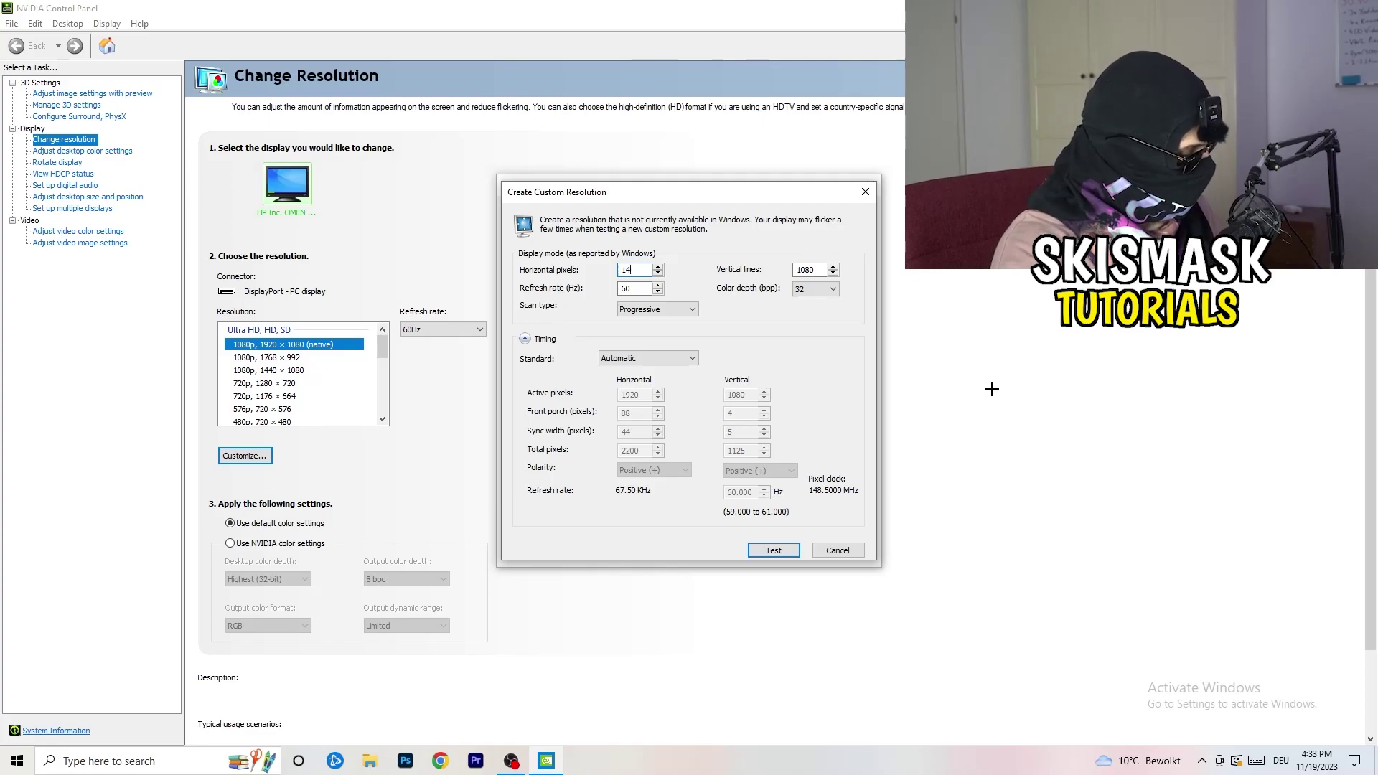
pyautogui.write('440')
pyautogui.doubleClick(806, 271)
pyautogui.write('10')
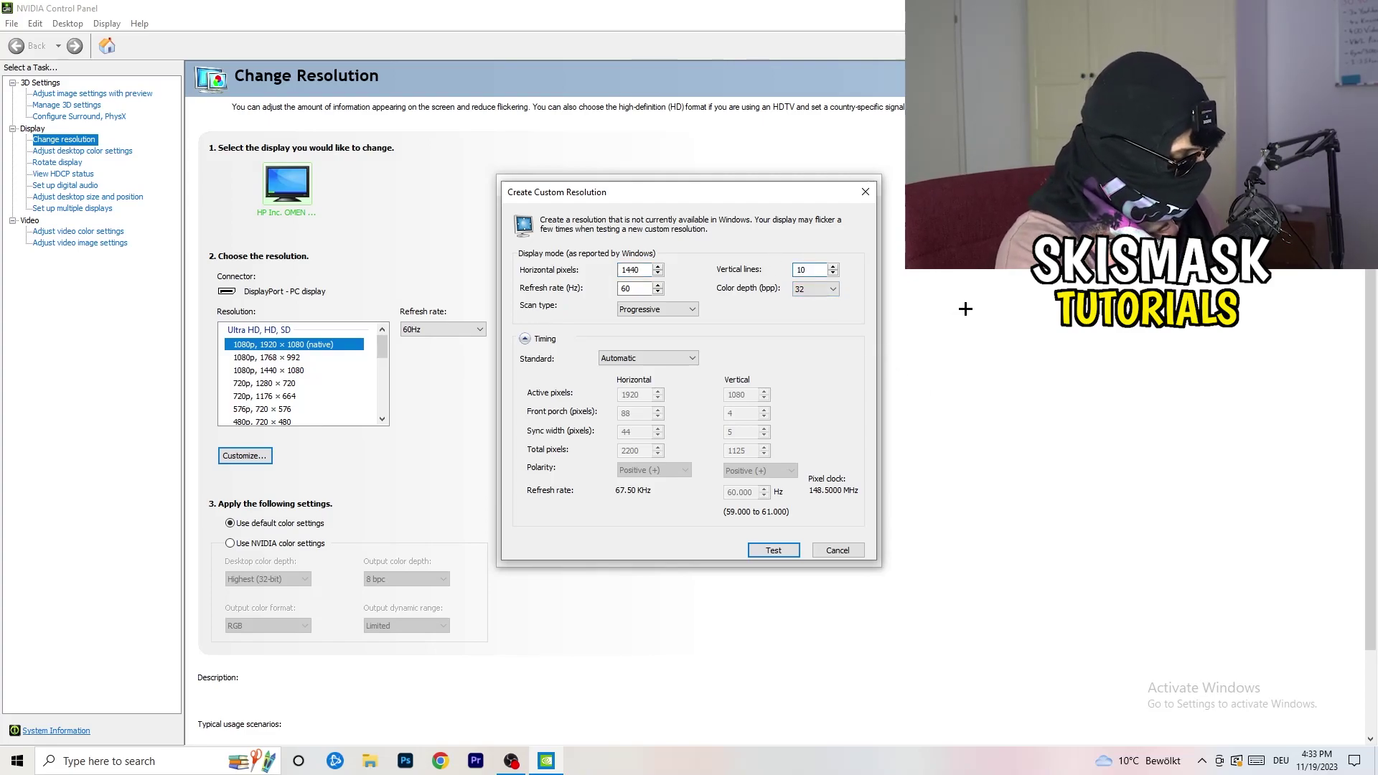
pyautogui.write('40')
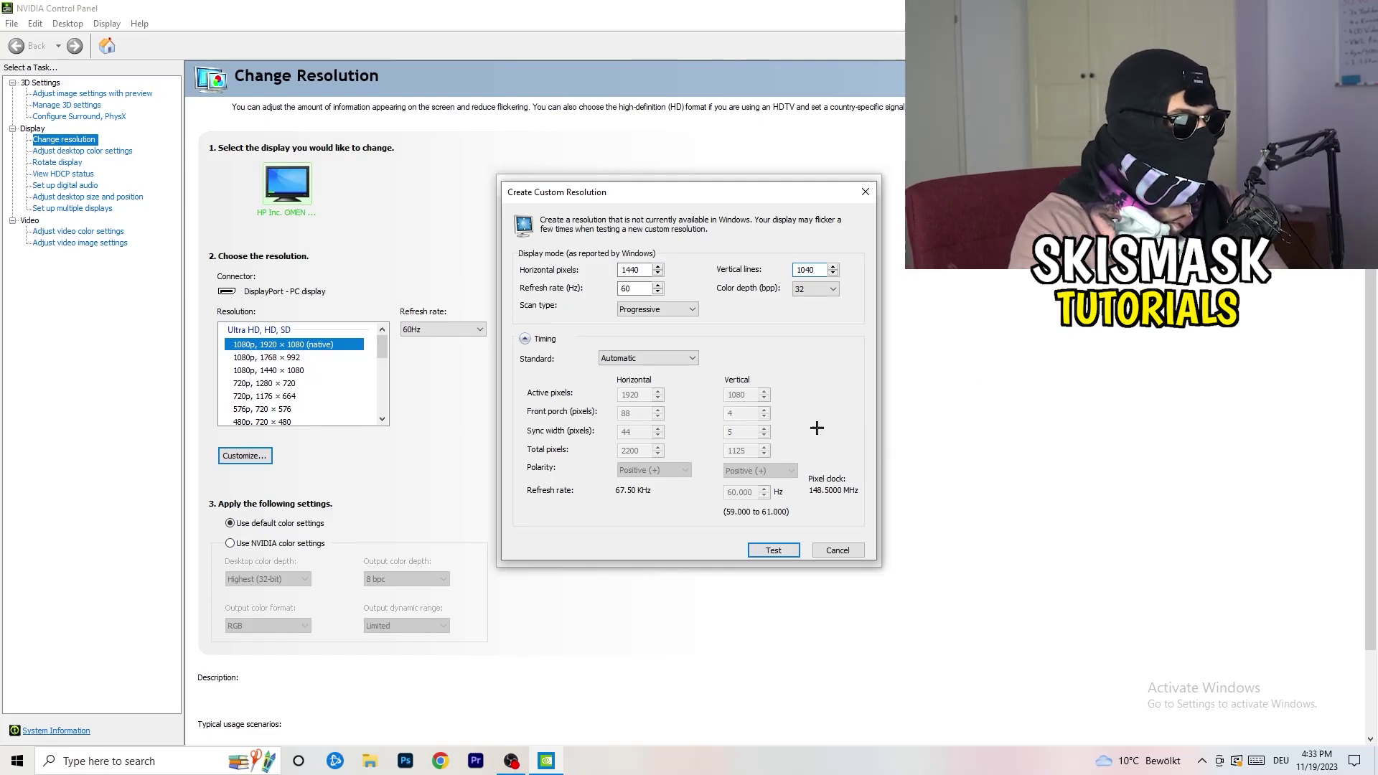
# Set the custom resolution's timing standard to CVT reduced blank
pyautogui.click(654, 309)
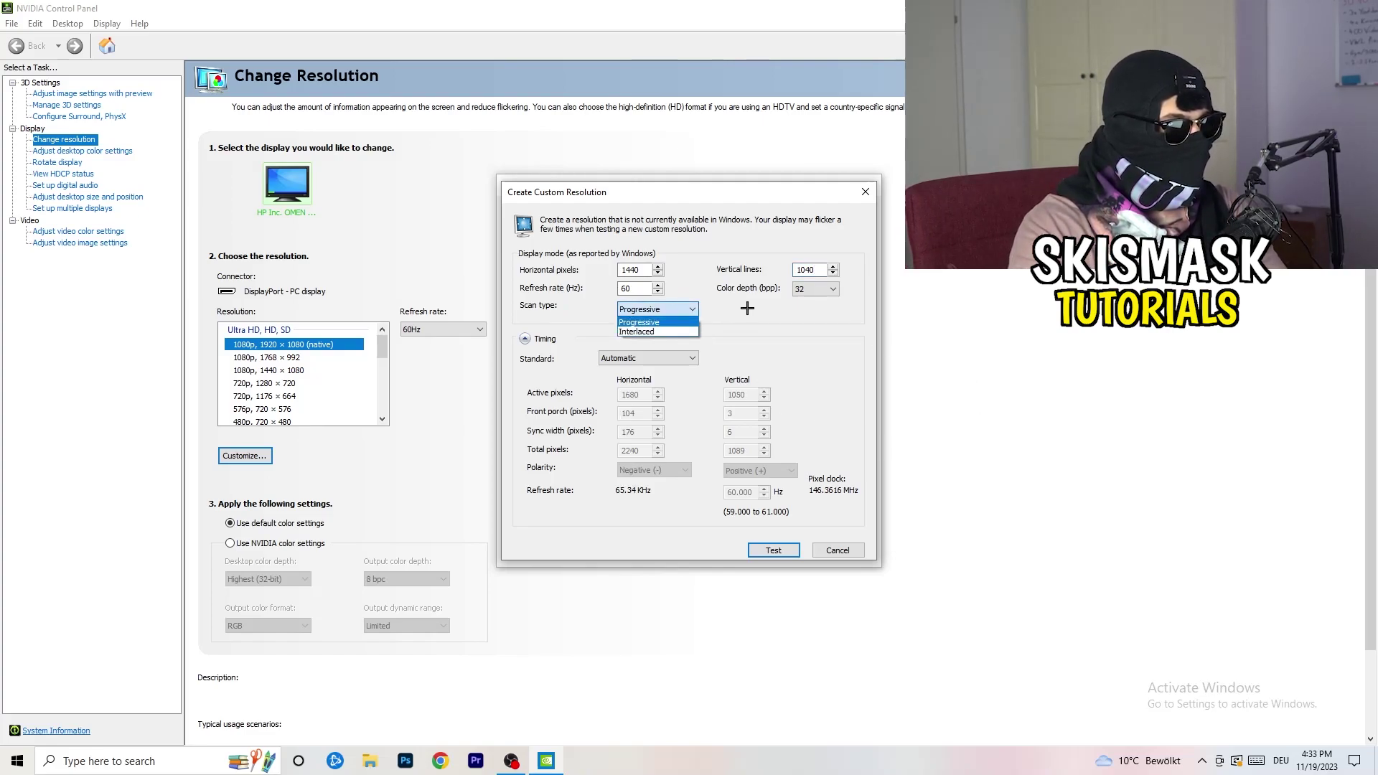
pyautogui.click(755, 350)
pyautogui.click(665, 359)
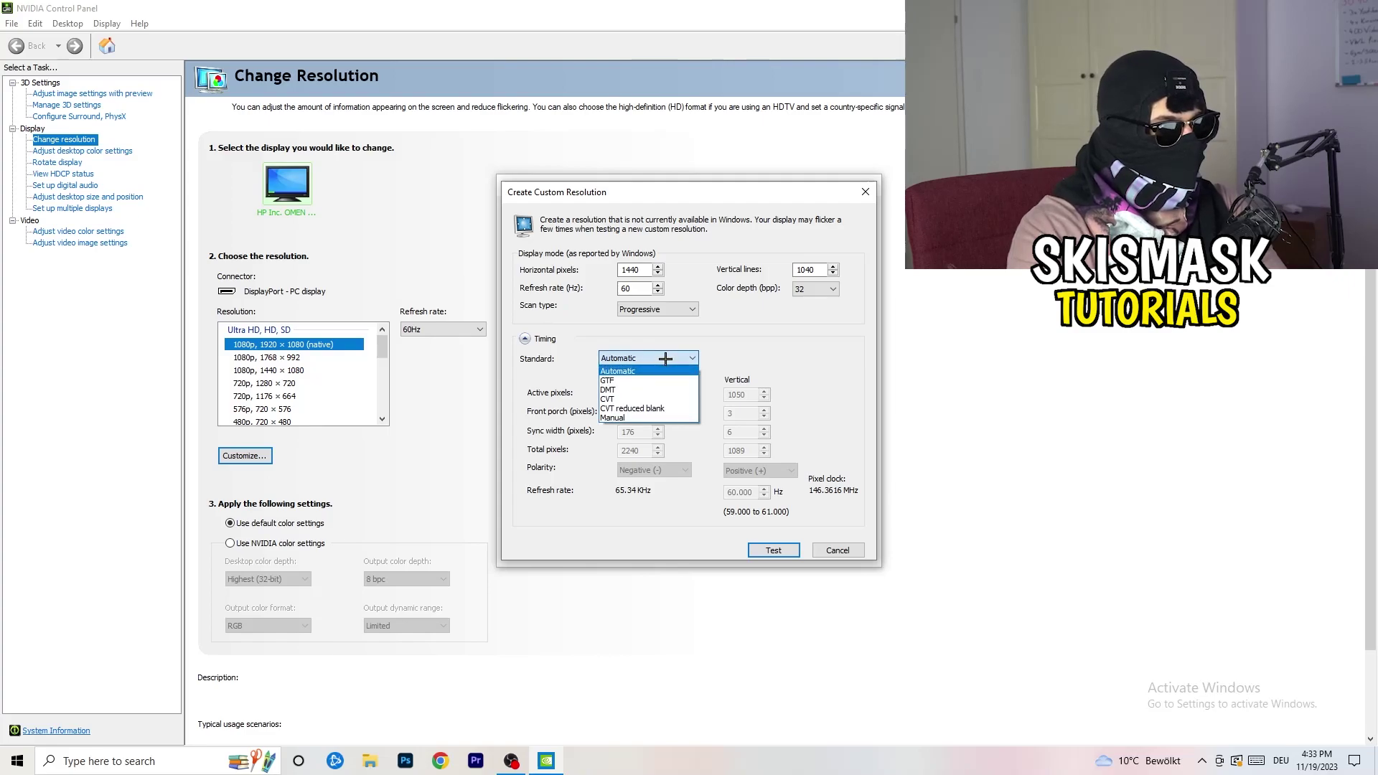
pyautogui.click(759, 366)
pyautogui.click(646, 358)
pyautogui.click(804, 357)
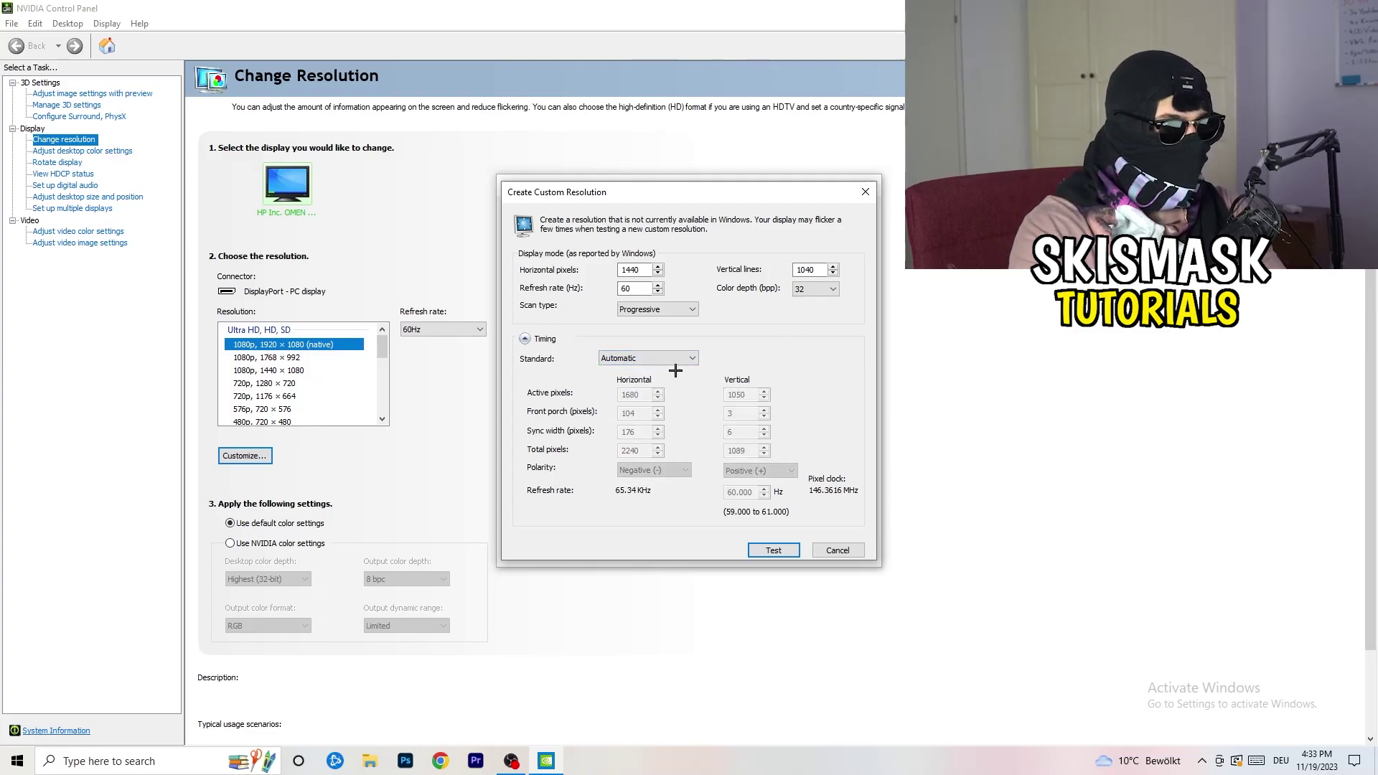
pyautogui.click(645, 359)
pyautogui.click(650, 393)
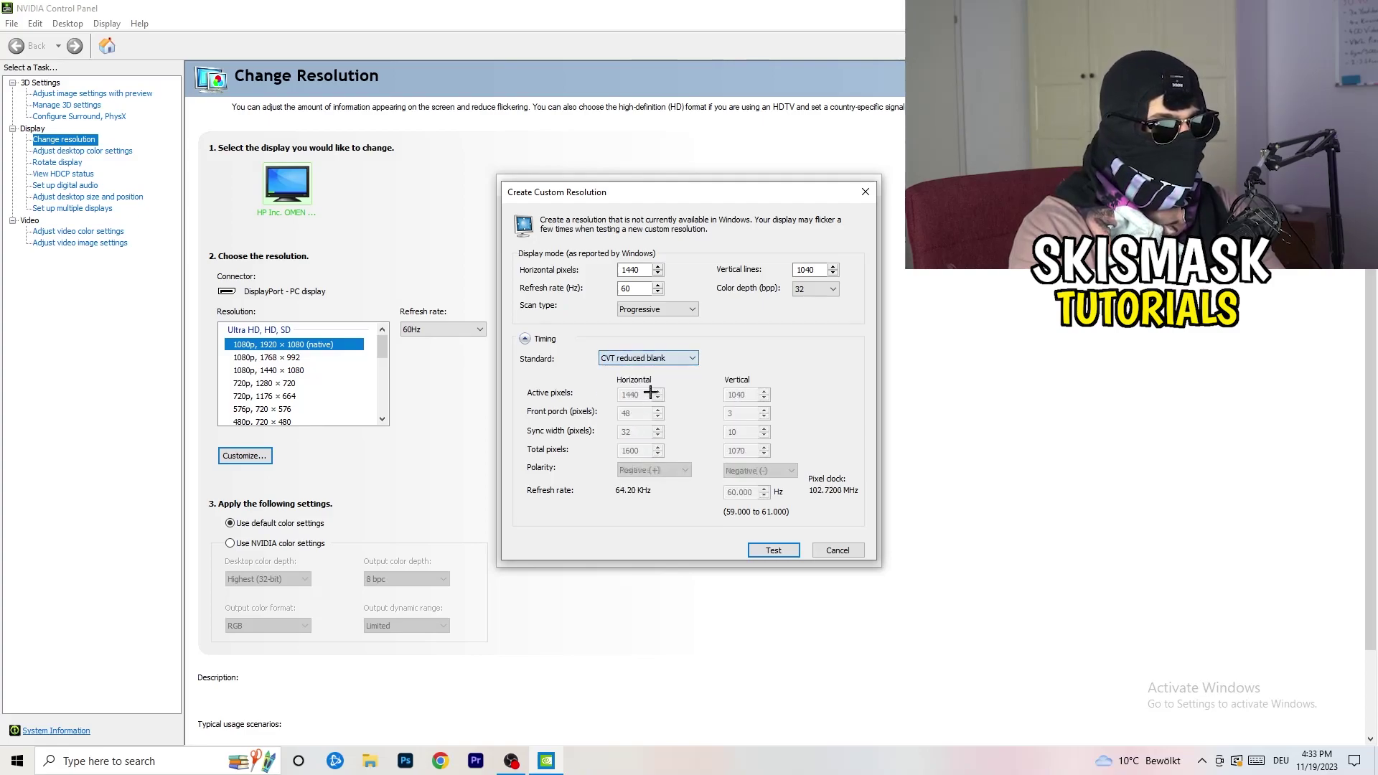
# Close the custom resolution dialogs and NVIDIA Control Panel, then launch Windows Settings from Start
pyautogui.click(871, 189)
pyautogui.click(873, 181)
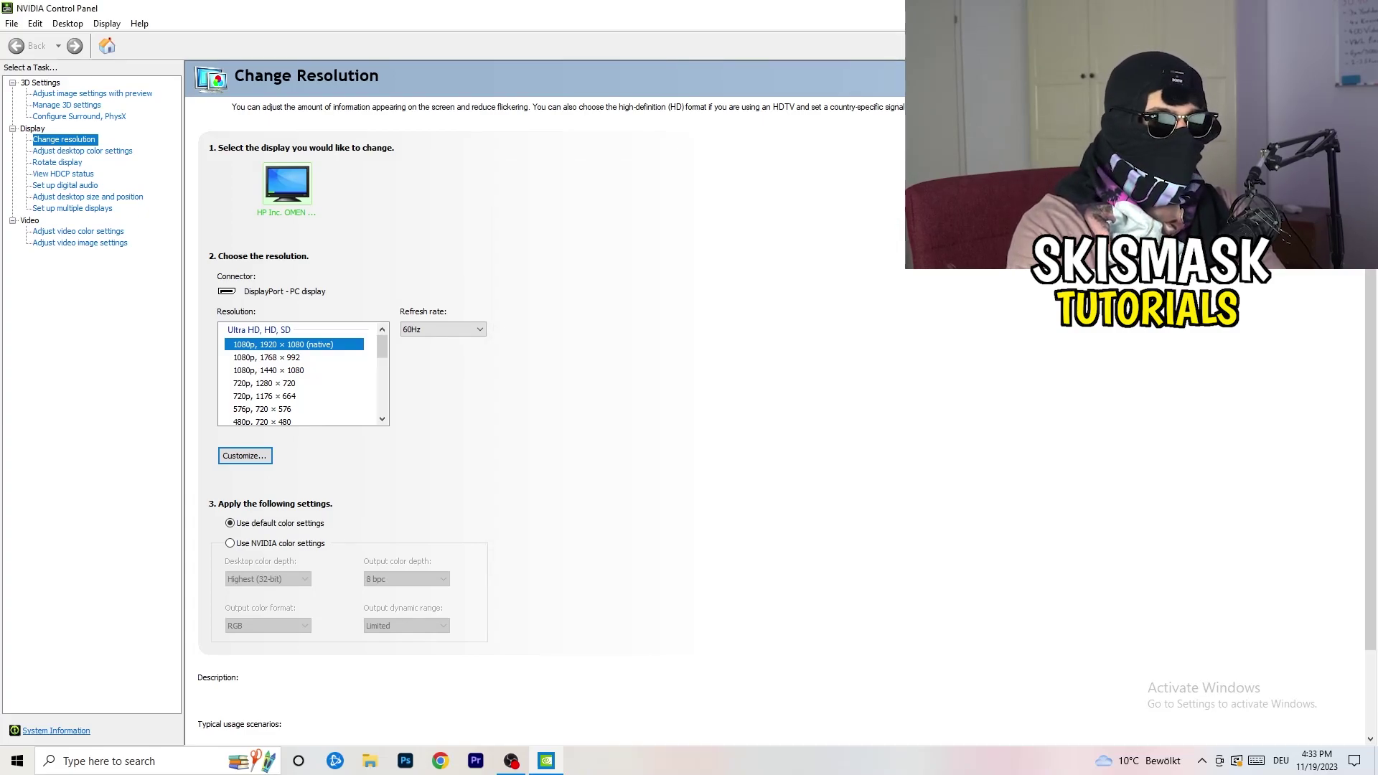
pyautogui.hotkey('alt', 'F4')
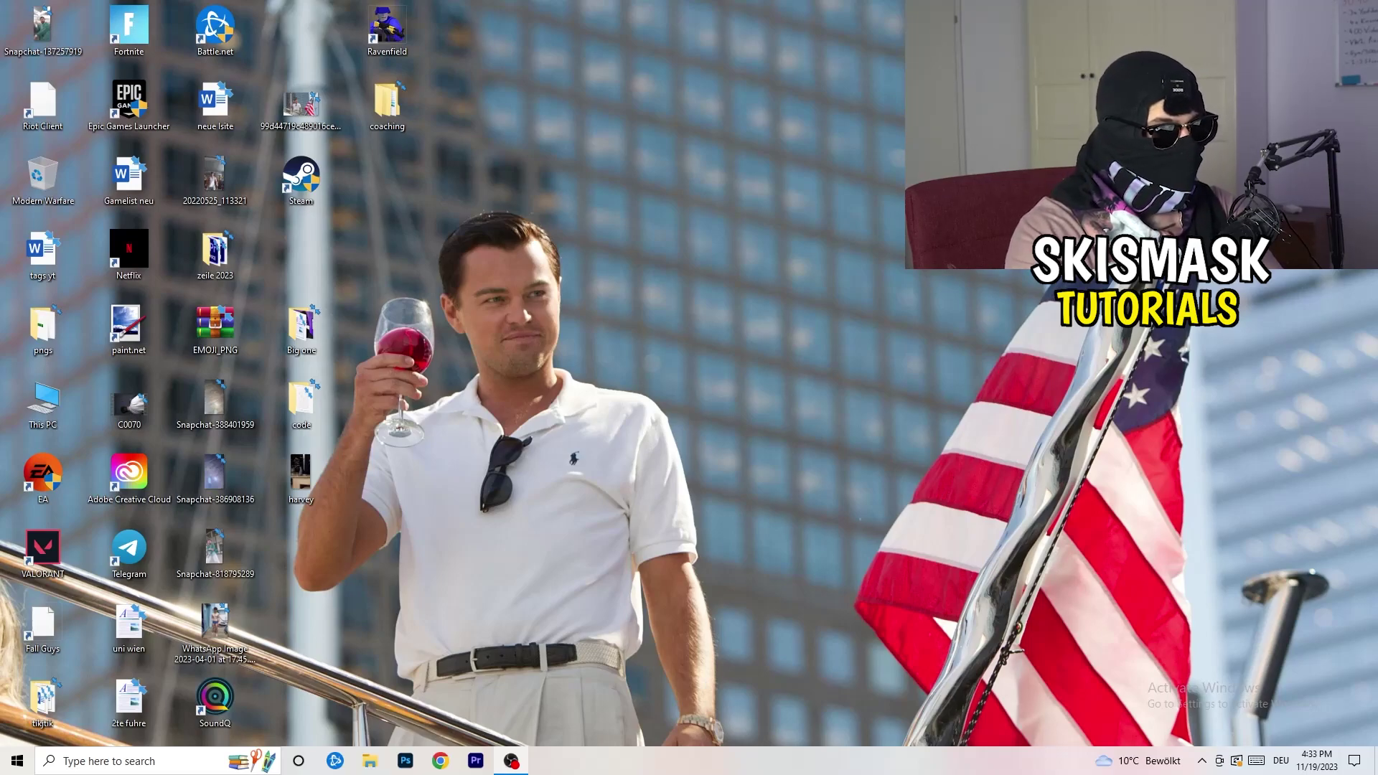
pyautogui.click(17, 760)
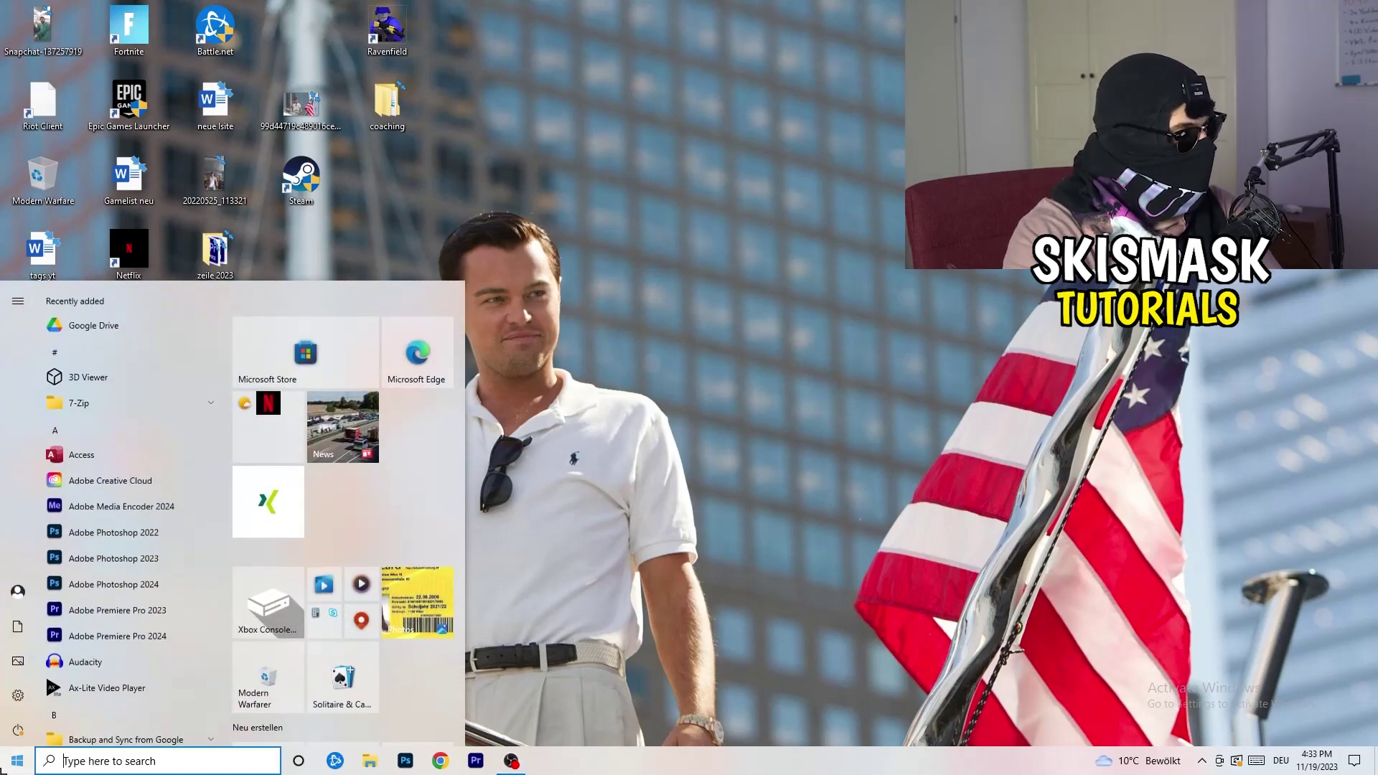
pyautogui.click(20, 695)
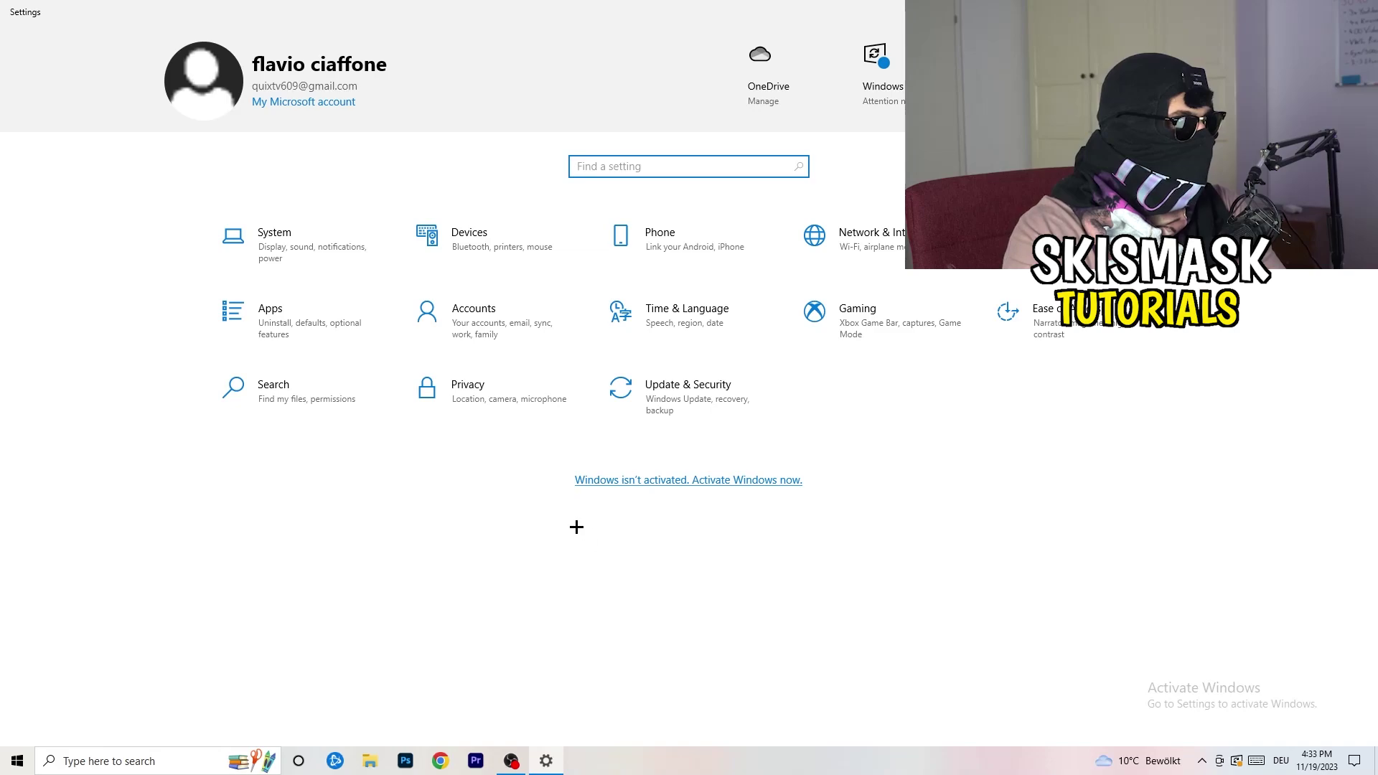
# Review the System Display page at 1920 × 1080, keeping the scale at 100%
pyautogui.click(300, 261)
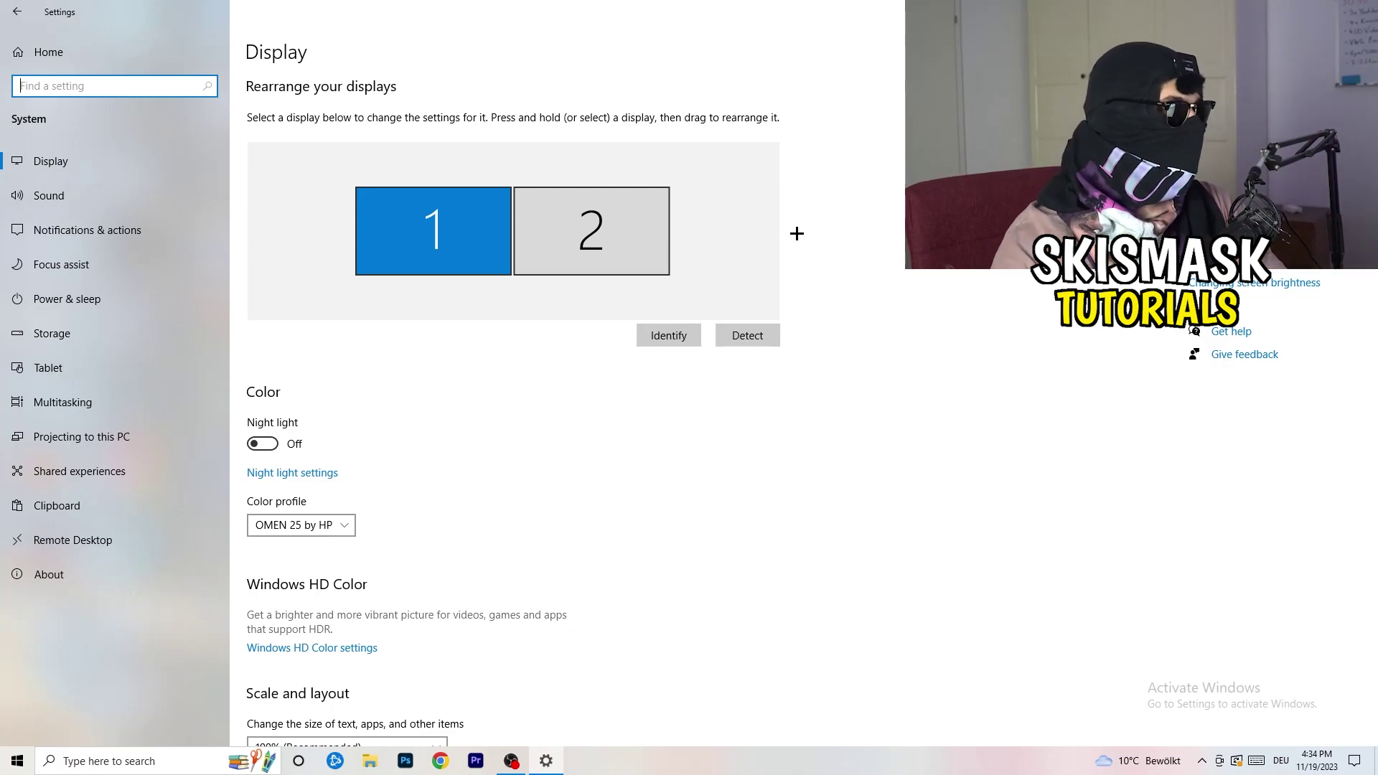
pyautogui.scroll(-5, 459, 353)
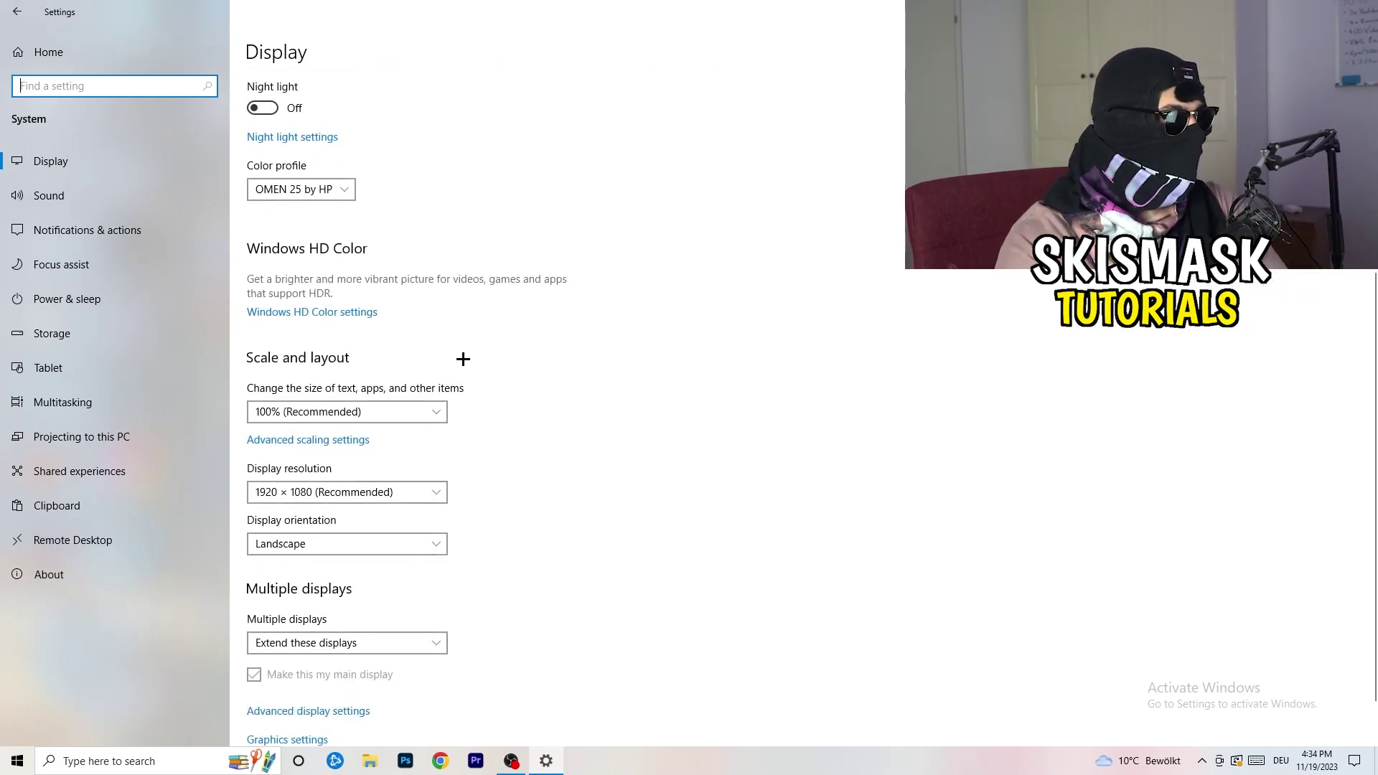
pyautogui.click(369, 186)
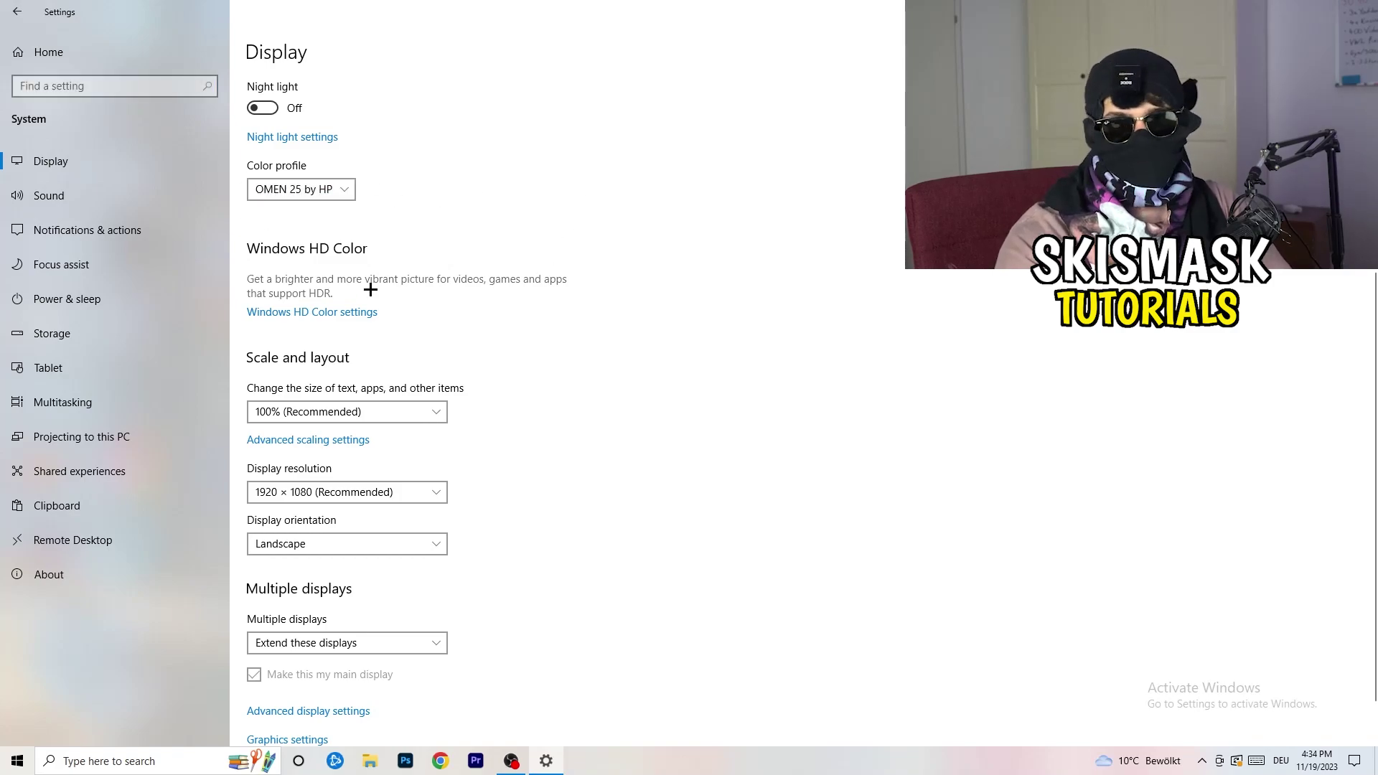
pyautogui.scroll(-1, 345, 298)
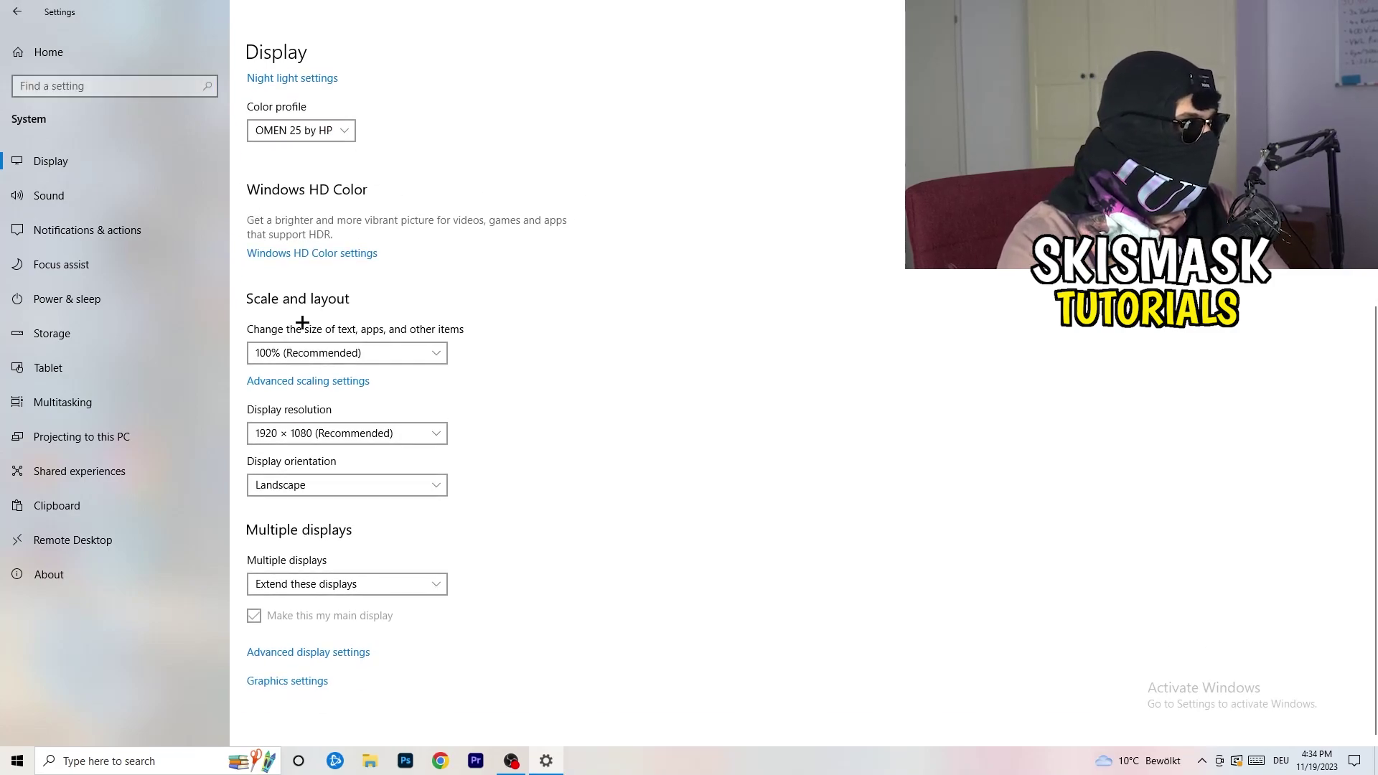
pyautogui.click(427, 350)
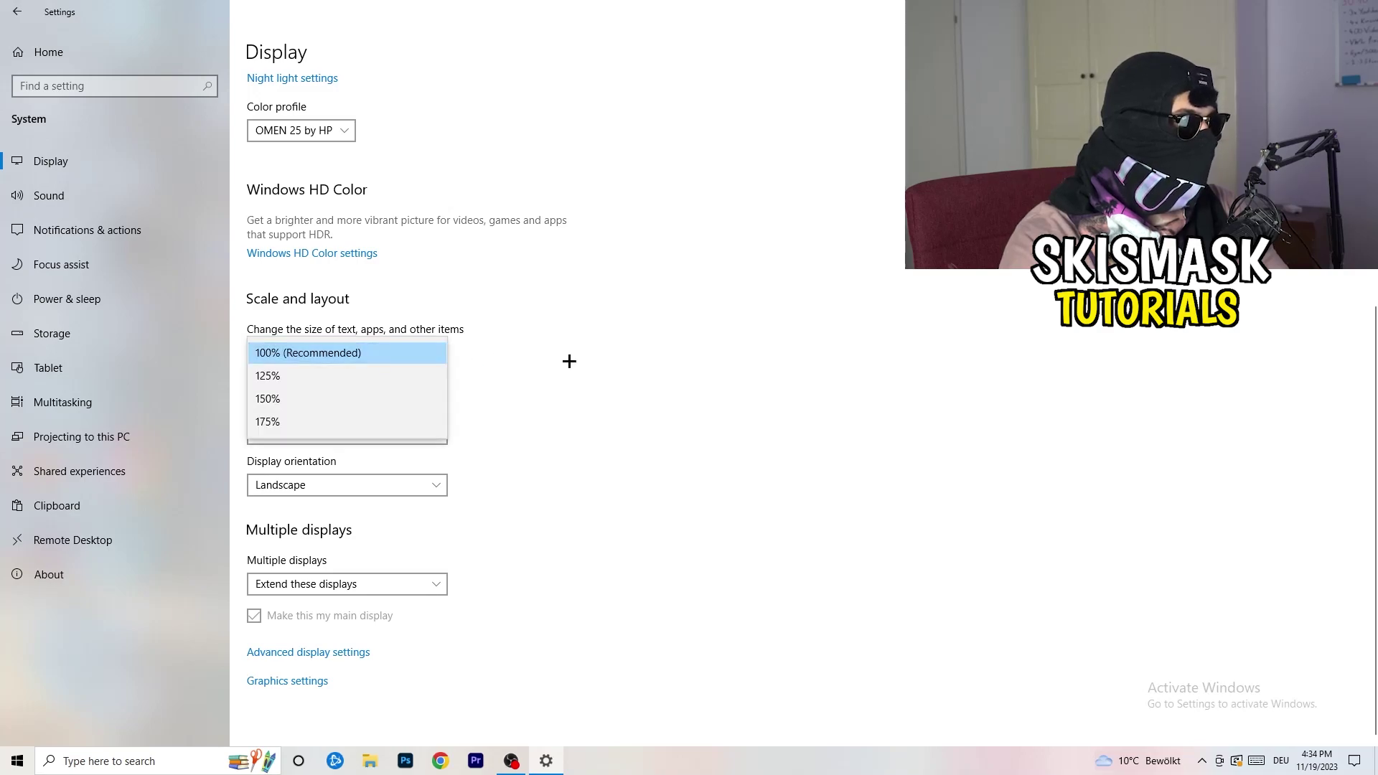
pyautogui.click(675, 338)
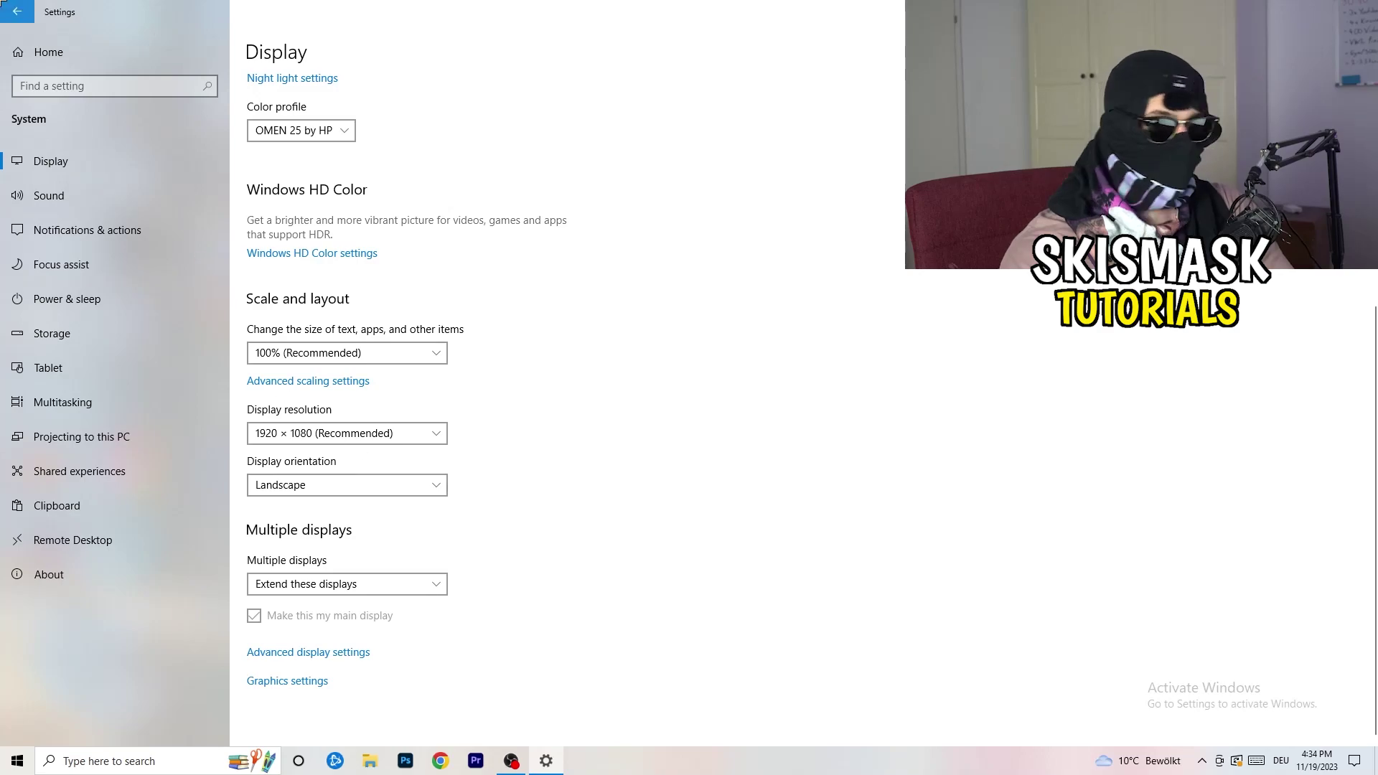
# Return to Settings home and view the Xbox Game Bar page, which shows Off
pyautogui.hotkey('alt', 'Left')
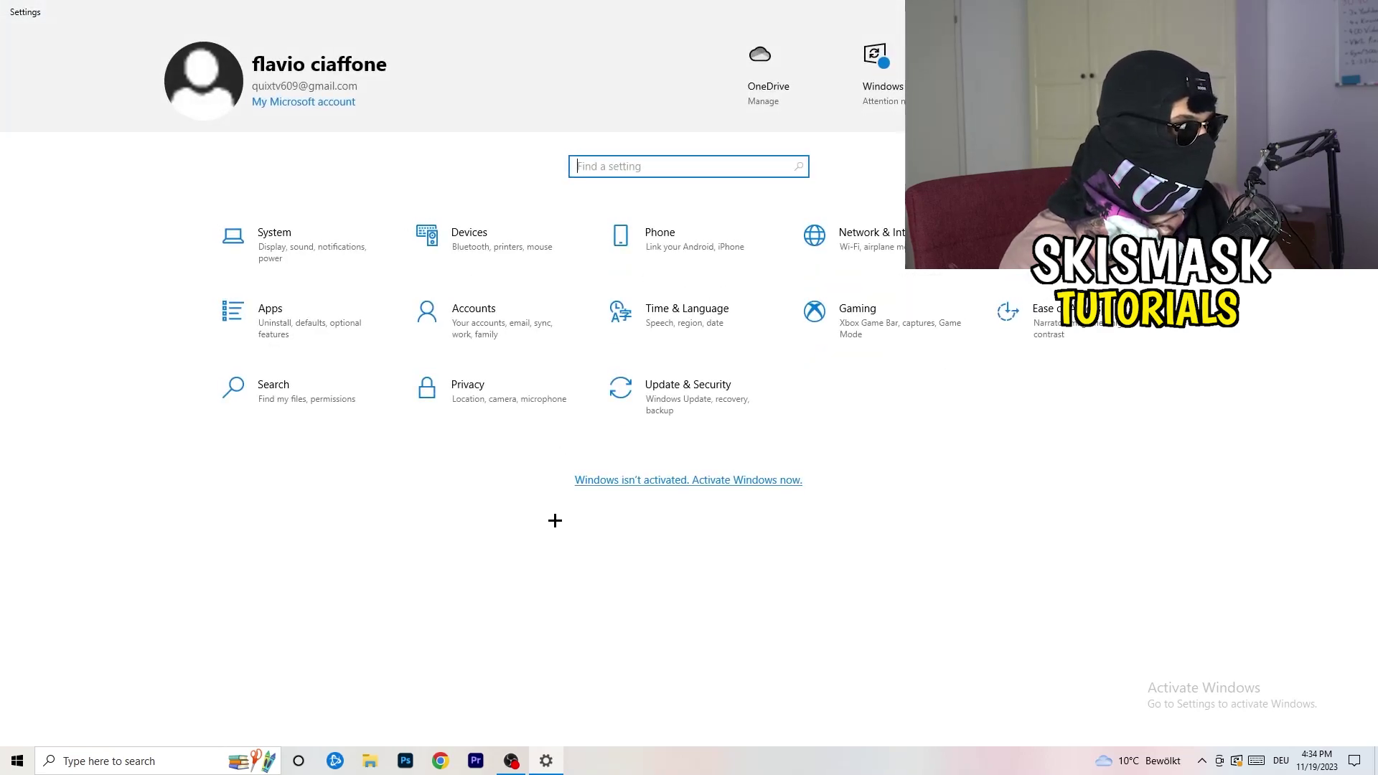
pyautogui.click(913, 346)
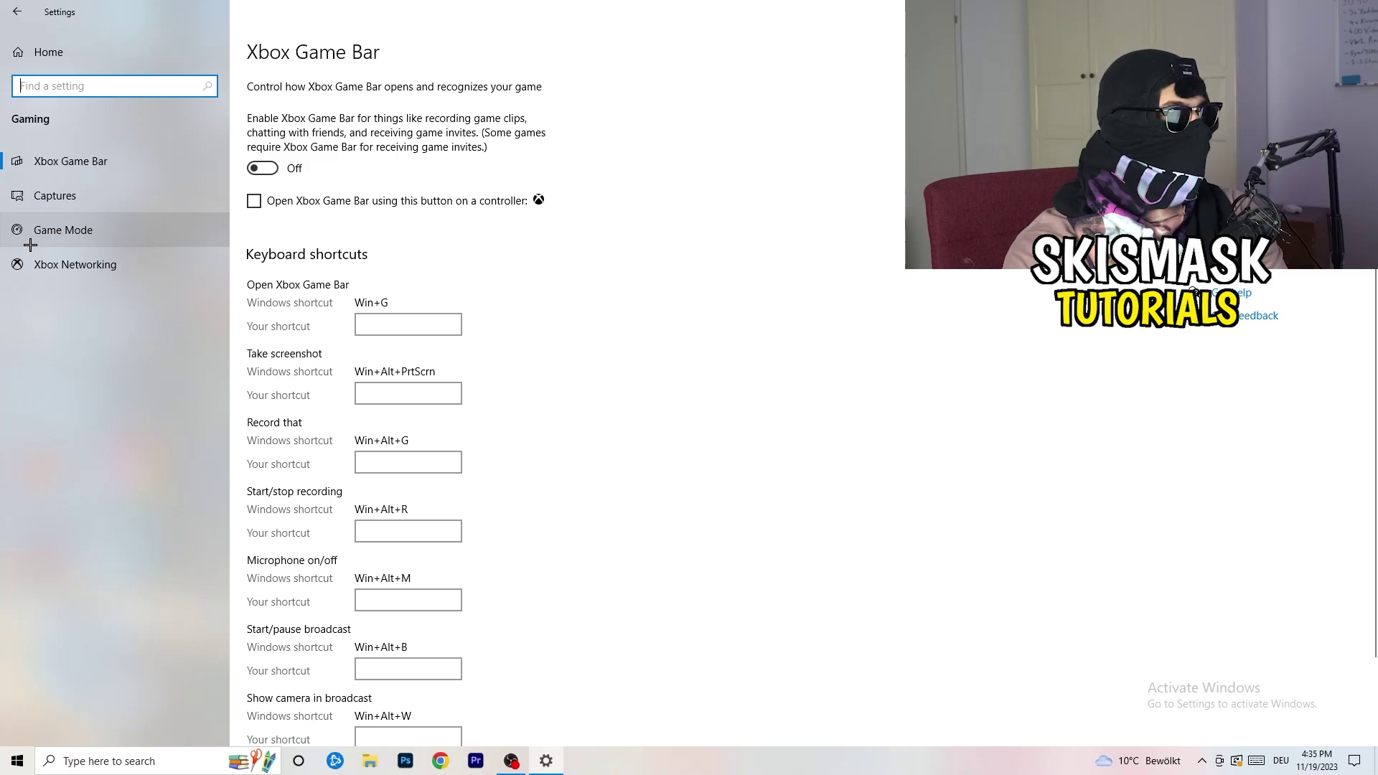
# Confirm Game Mode is On, then close the Settings window
pyautogui.click(72, 229)
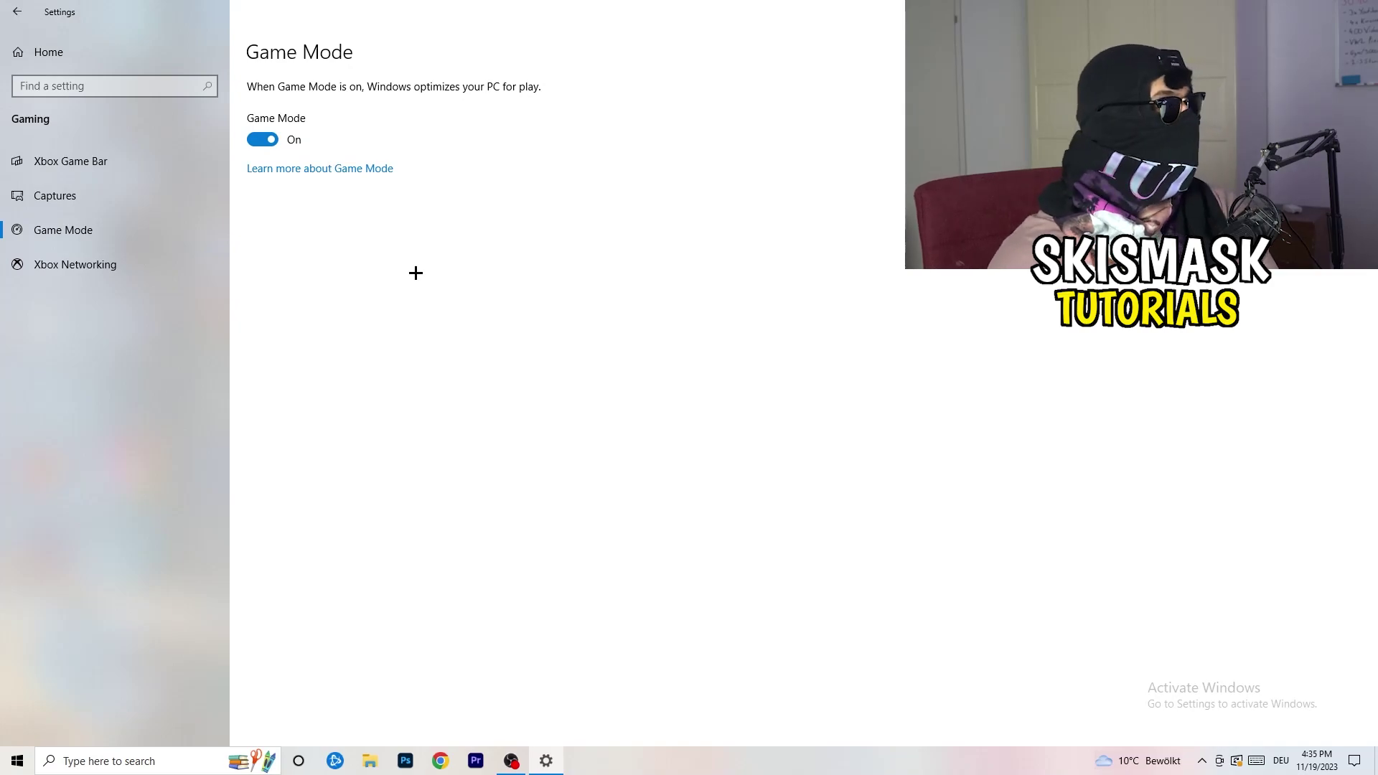
pyautogui.hotkey('alt', 'F4')
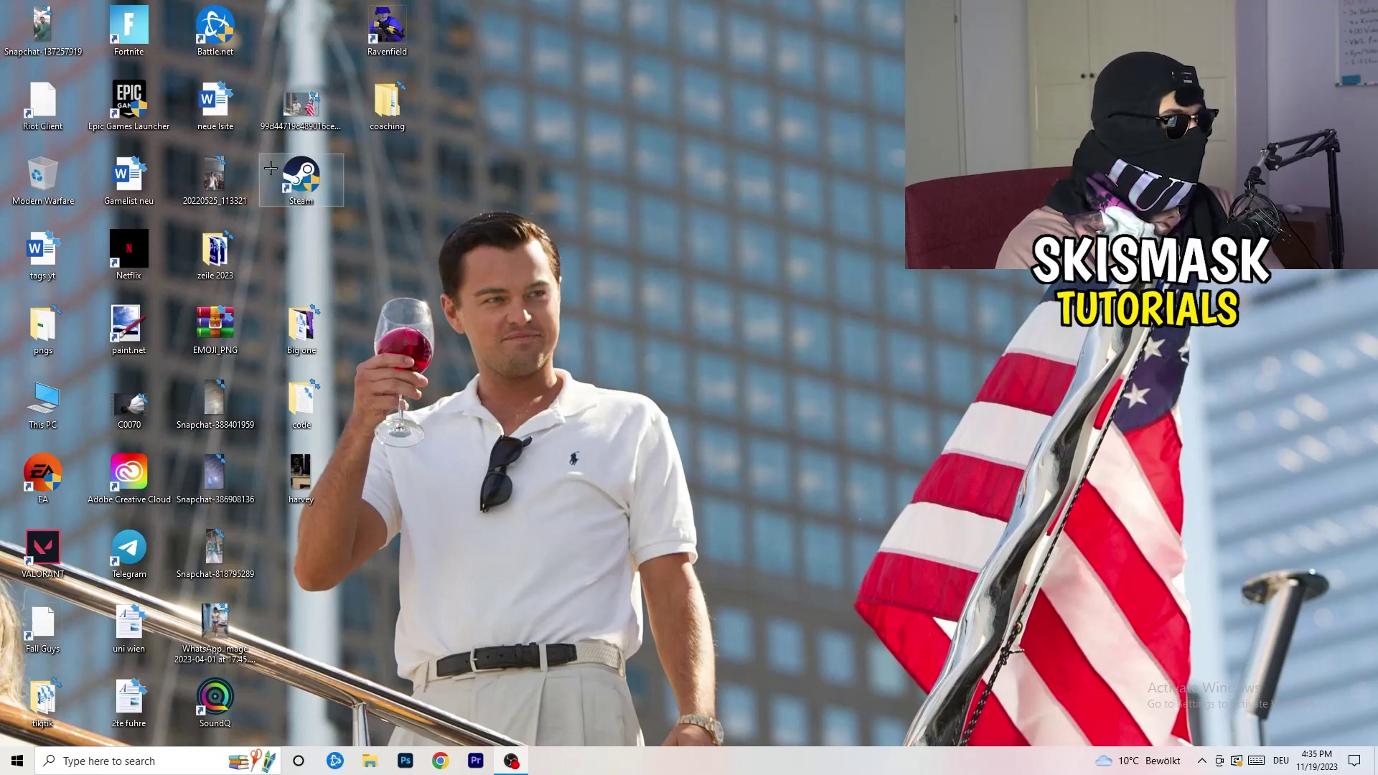
# Move the Steam shortcut into open space and bring up its Properties window
pyautogui.moveTo(301, 185); pyautogui.dragTo(732, 261)
pyautogui.rightClick(738, 251)
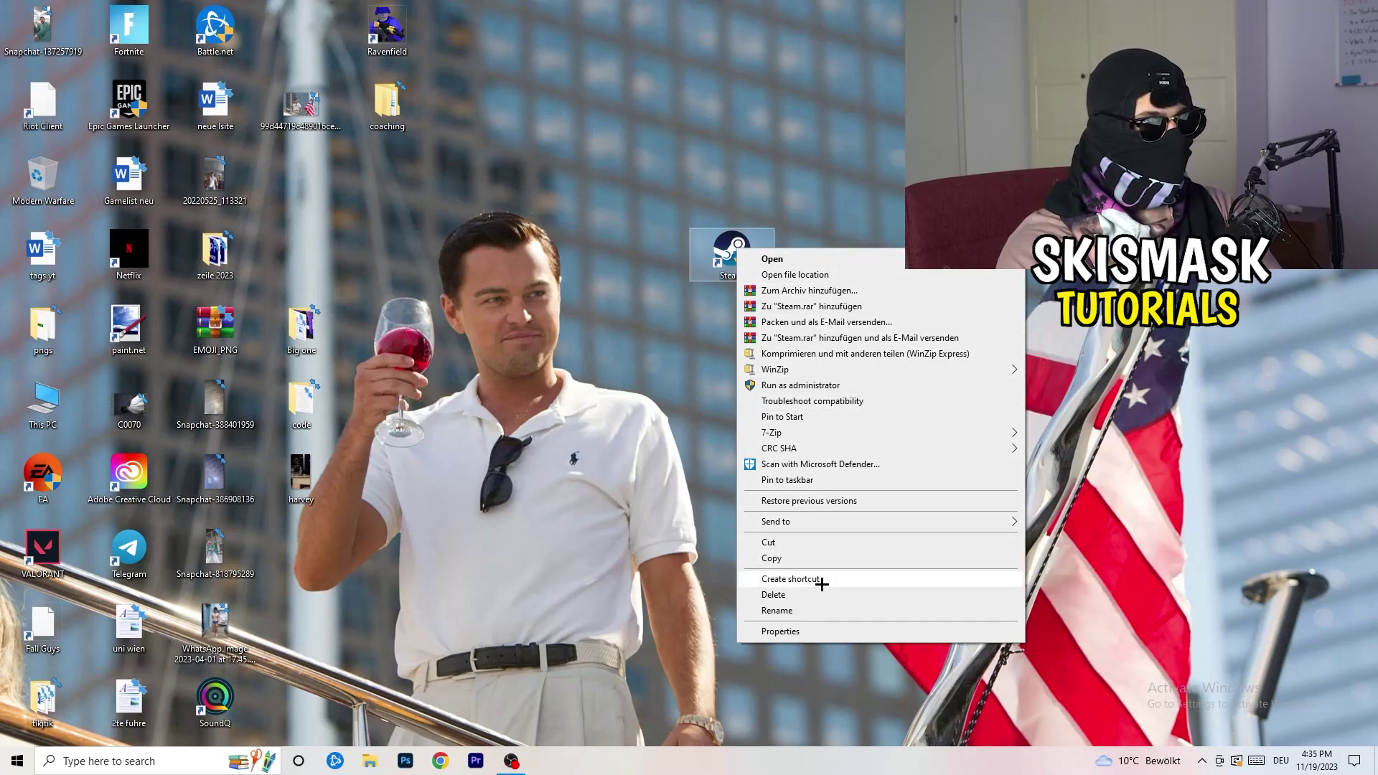
pyautogui.click(829, 632)
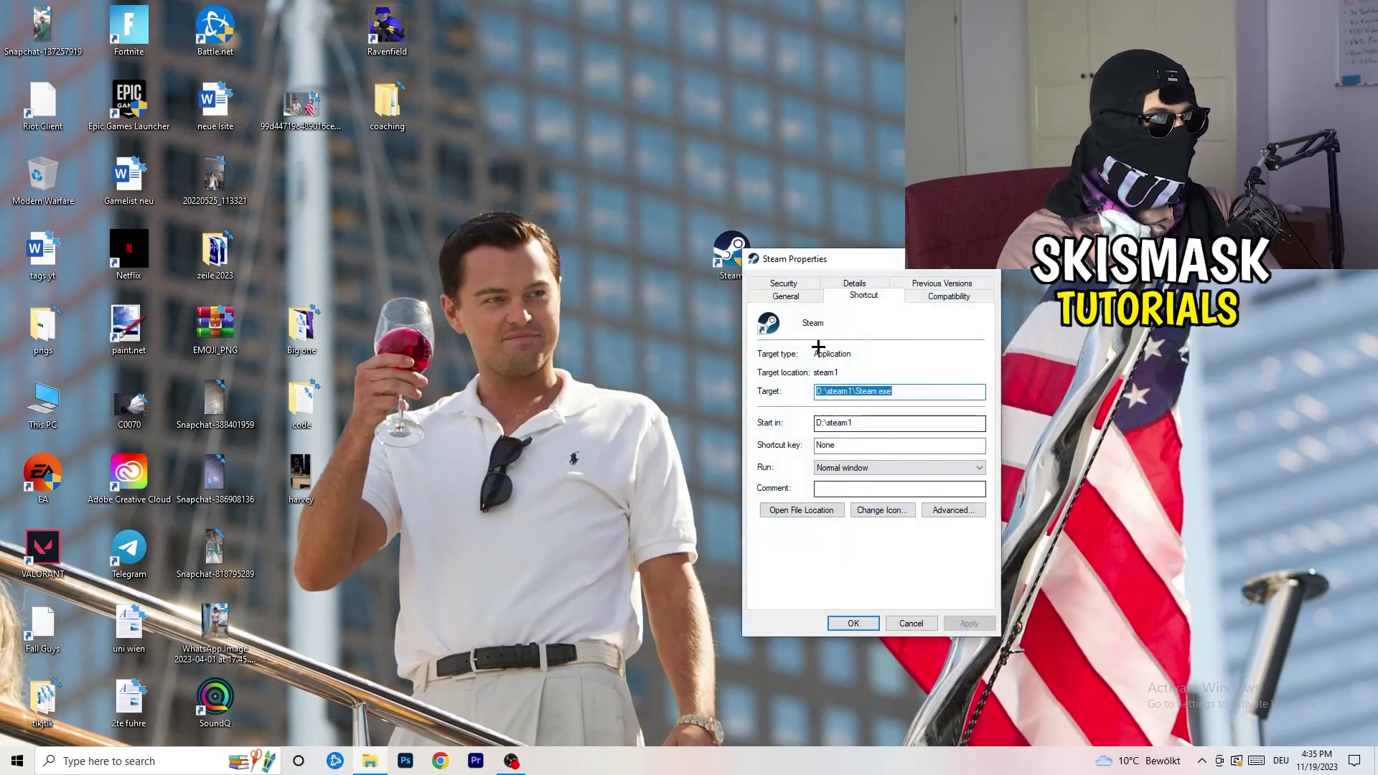
pyautogui.moveTo(796, 262); pyautogui.dragTo(600, 138)
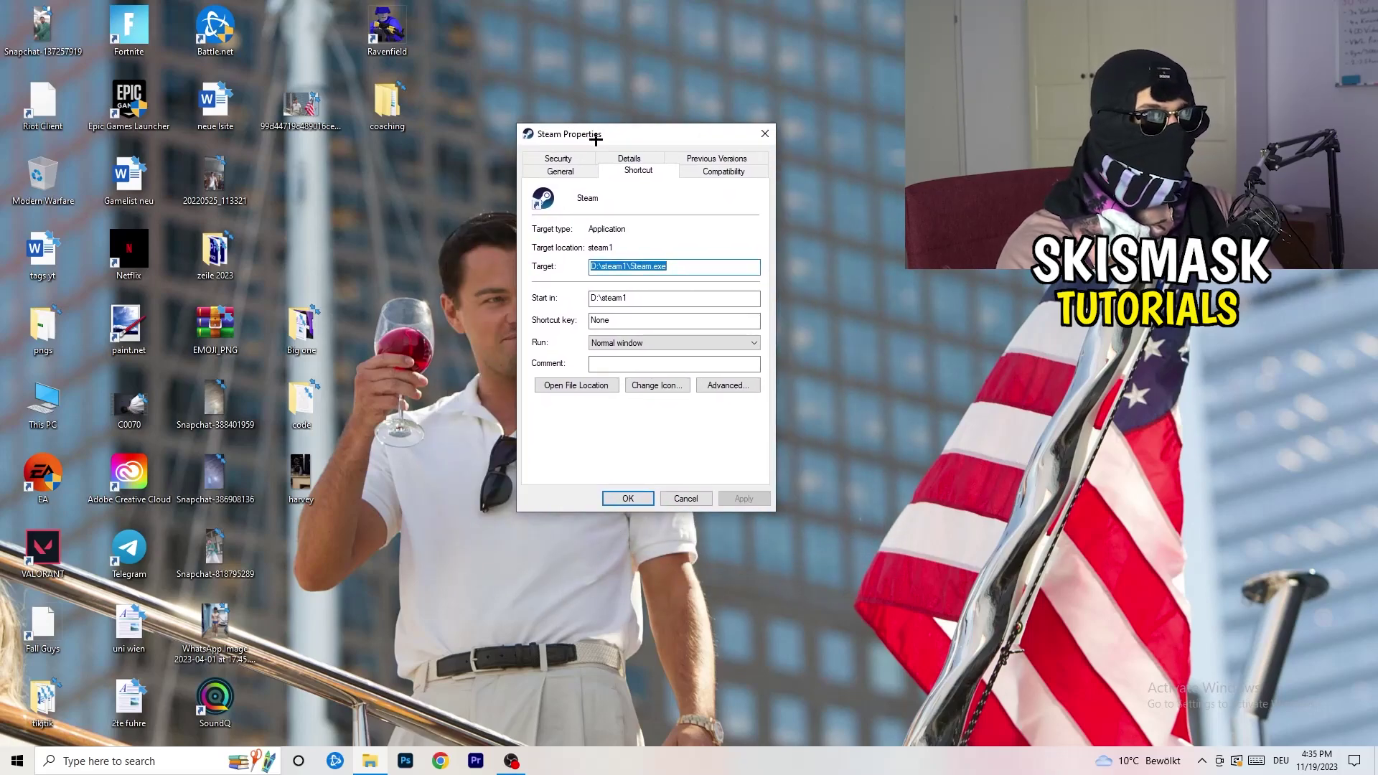
# Keep Steam in Windows 8 compatibility mode with Run as administrator, and apply with OK
pyautogui.click(734, 173)
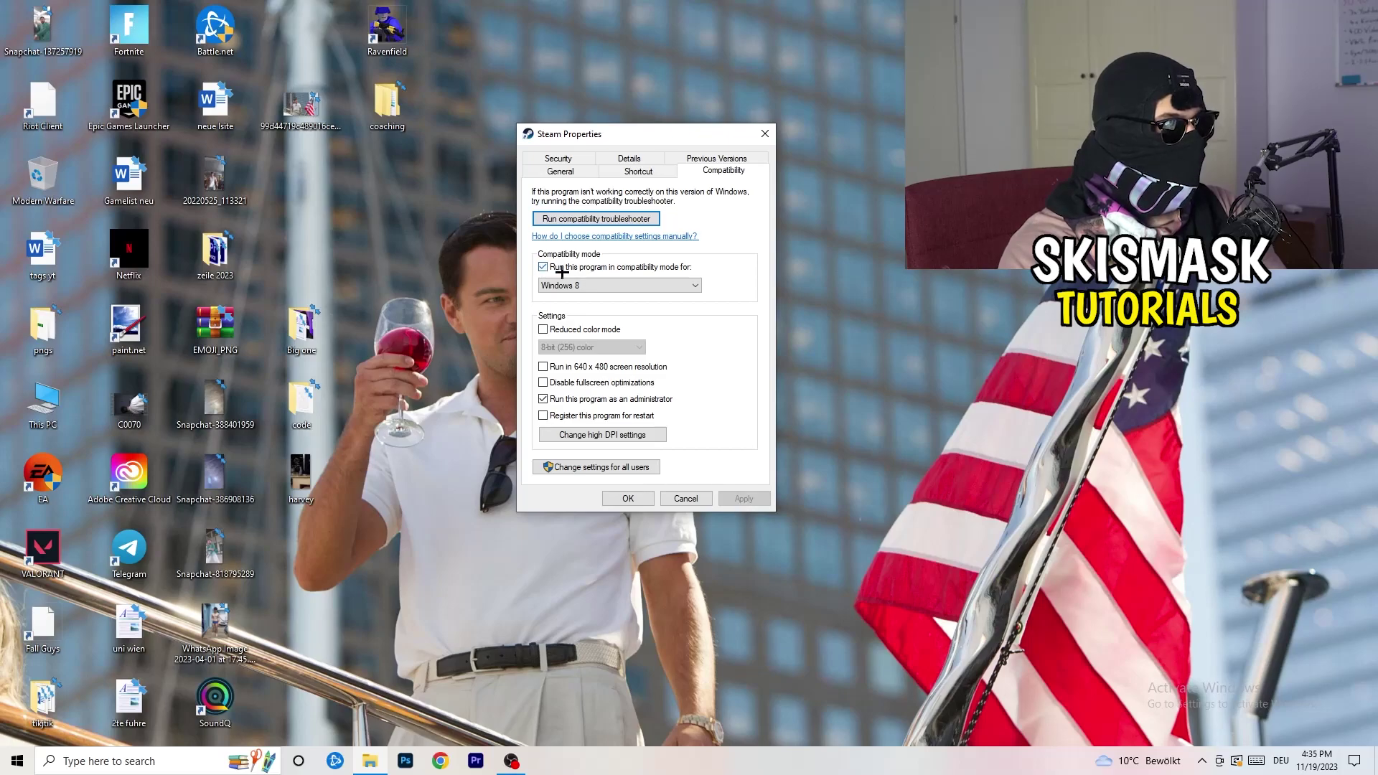
pyautogui.click(651, 285)
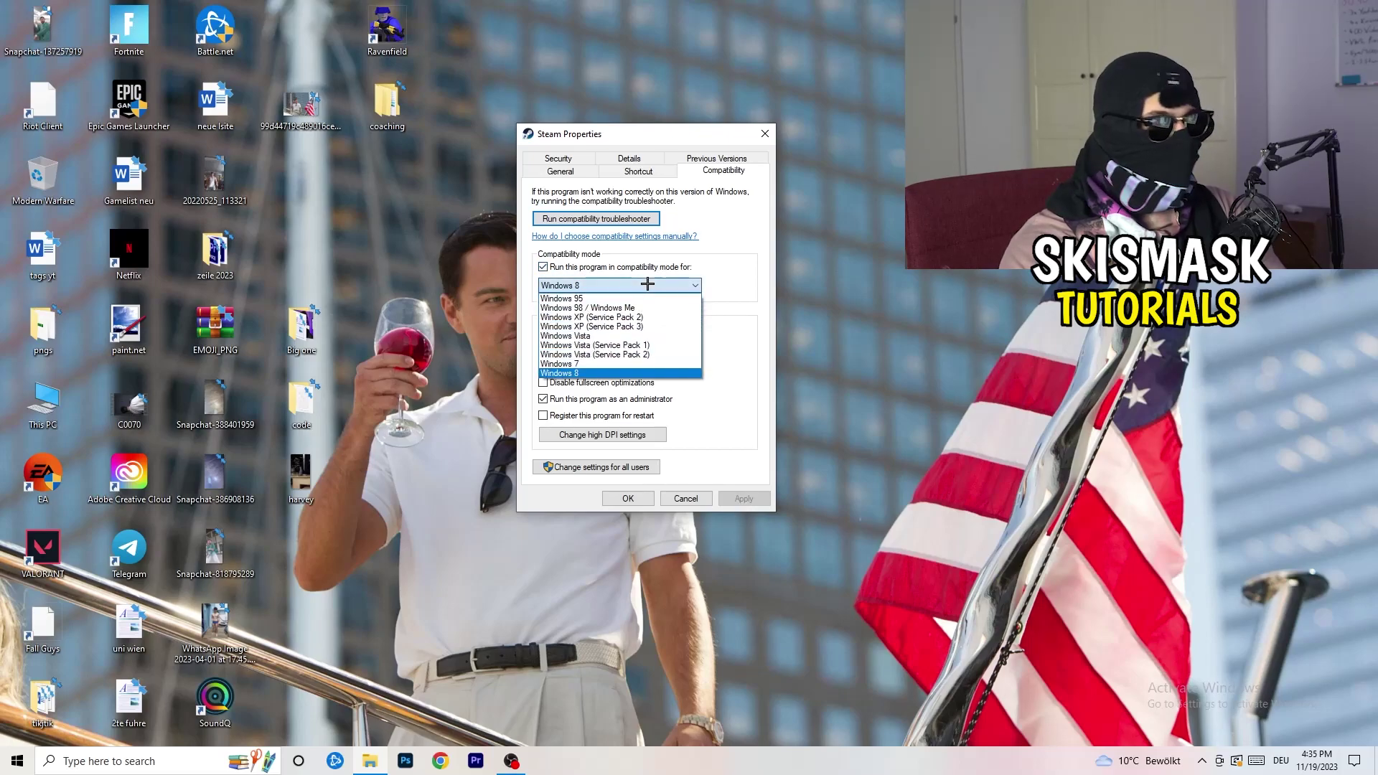
pyautogui.click(765, 275)
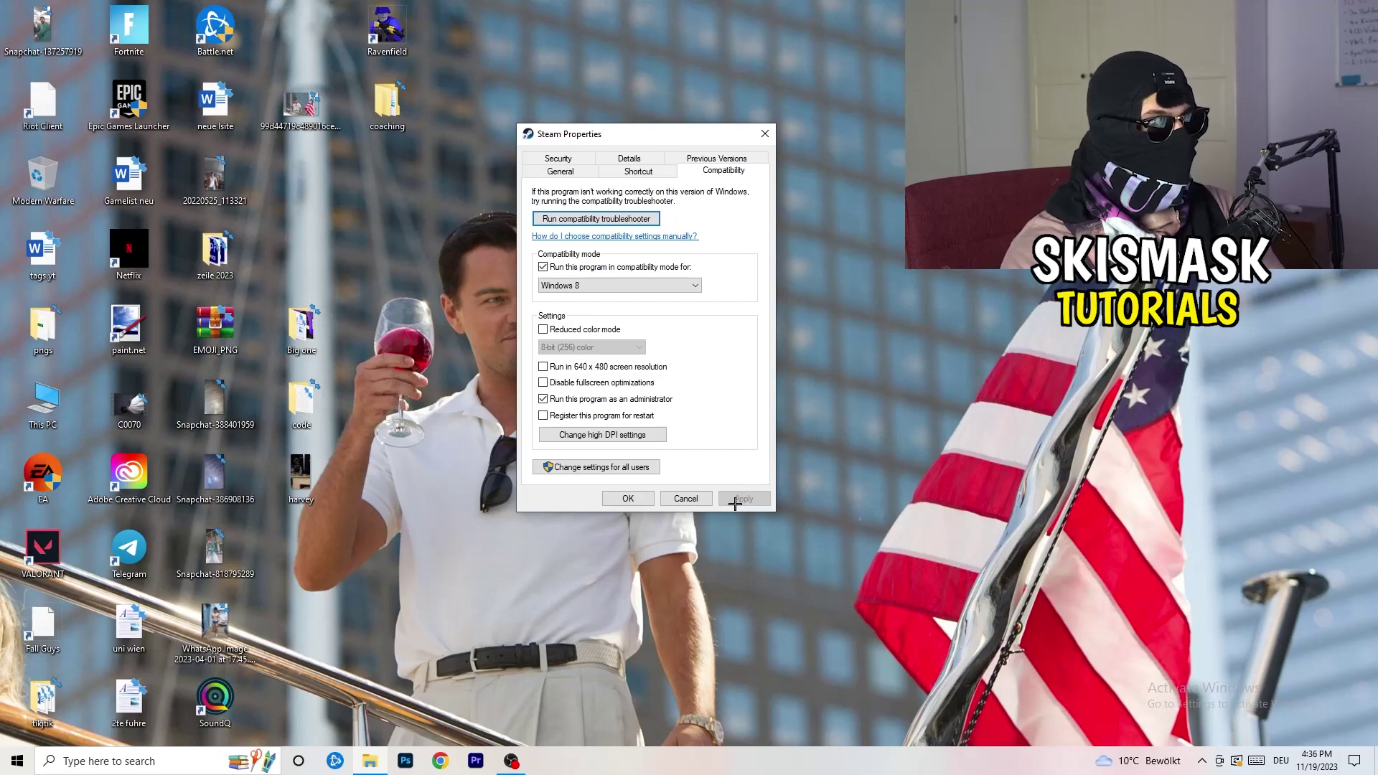
pyautogui.click(628, 498)
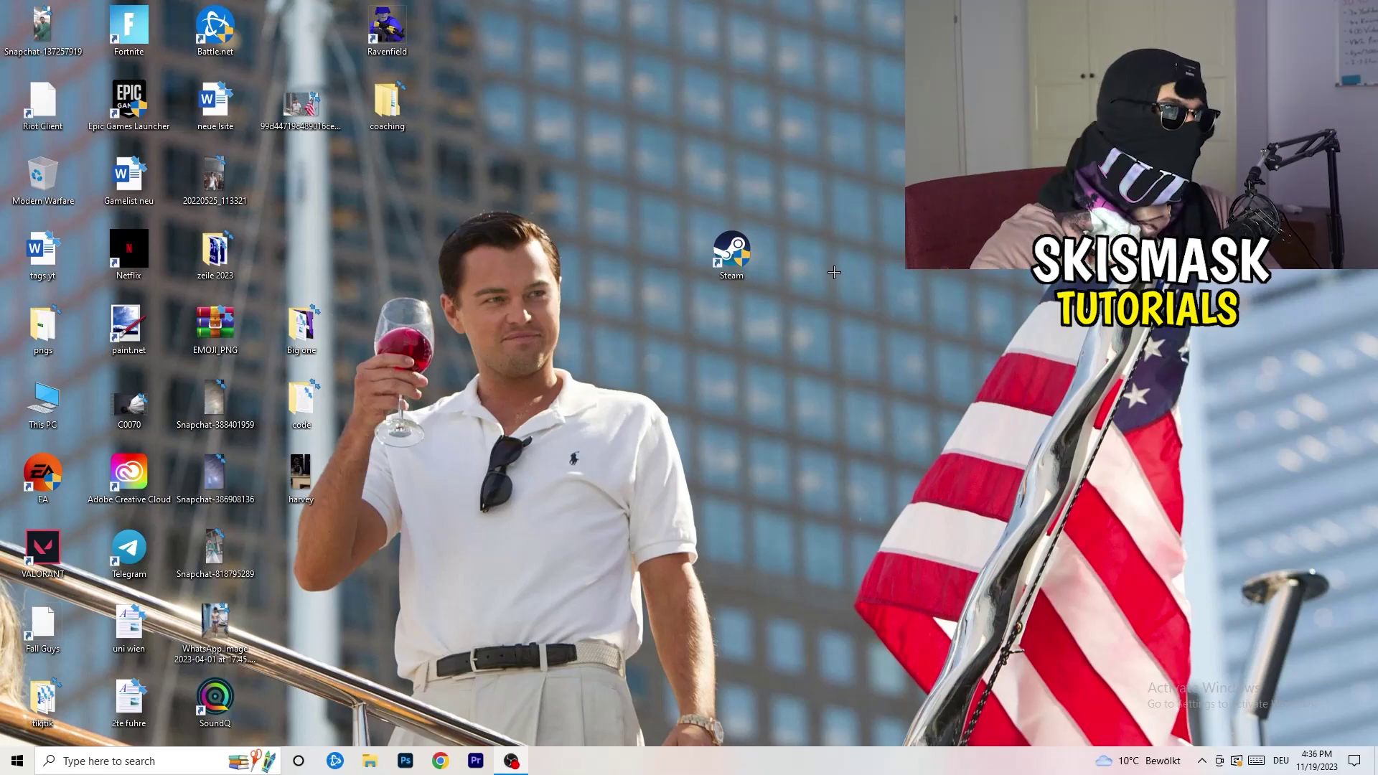
# Recheck Steam's Windows 8 administrator compatibility, then return the shortcut to its grid slot among the icons
pyautogui.moveTo(749, 267); pyautogui.dragTo(663, 268)
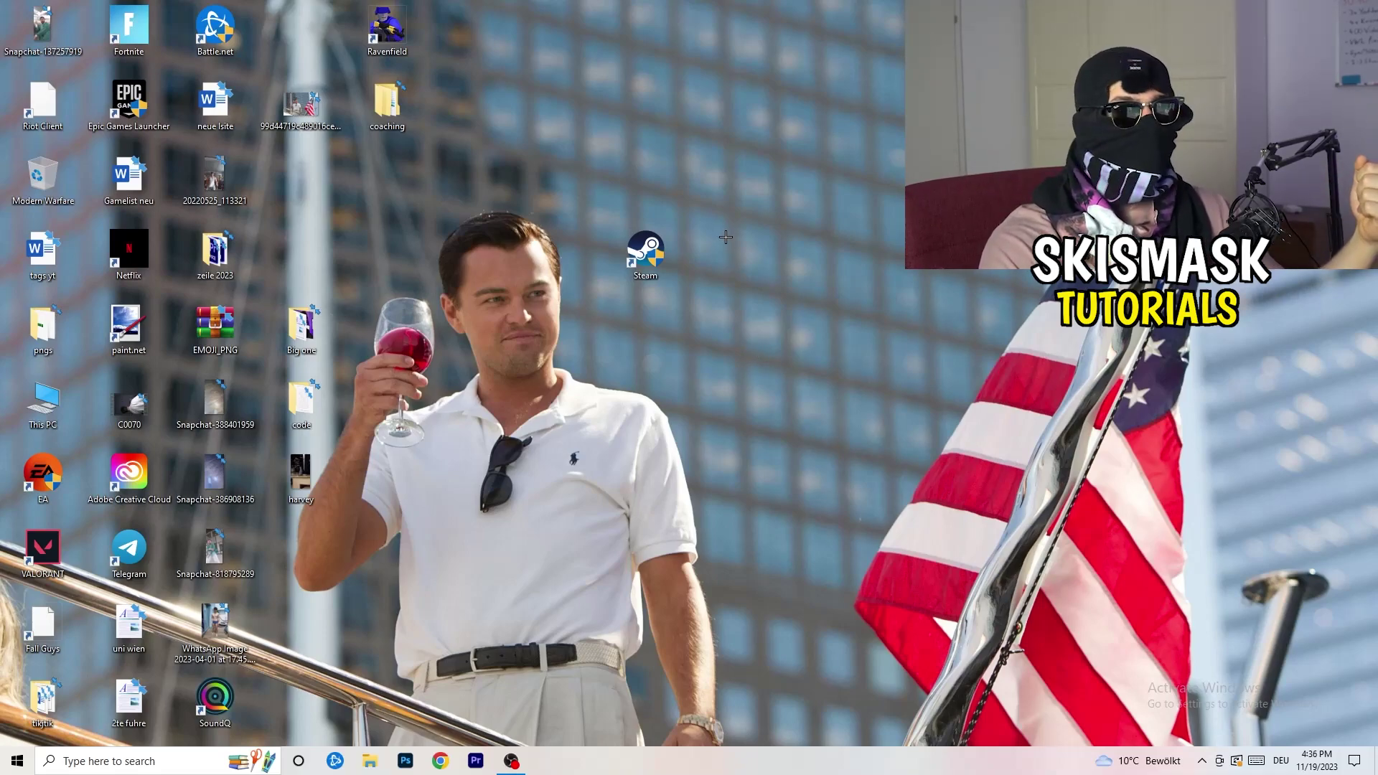
pyautogui.moveTo(661, 253); pyautogui.dragTo(497, 245)
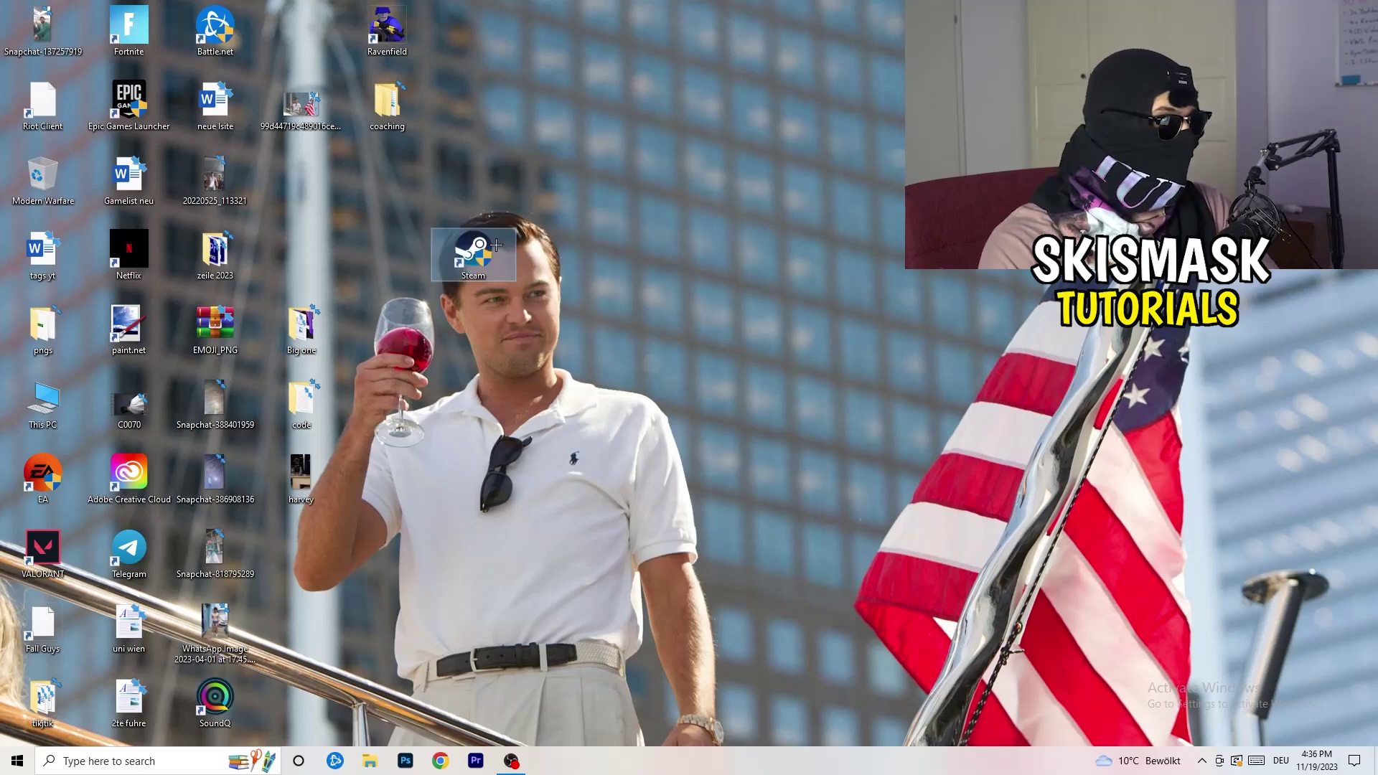
pyautogui.rightClick(475, 248)
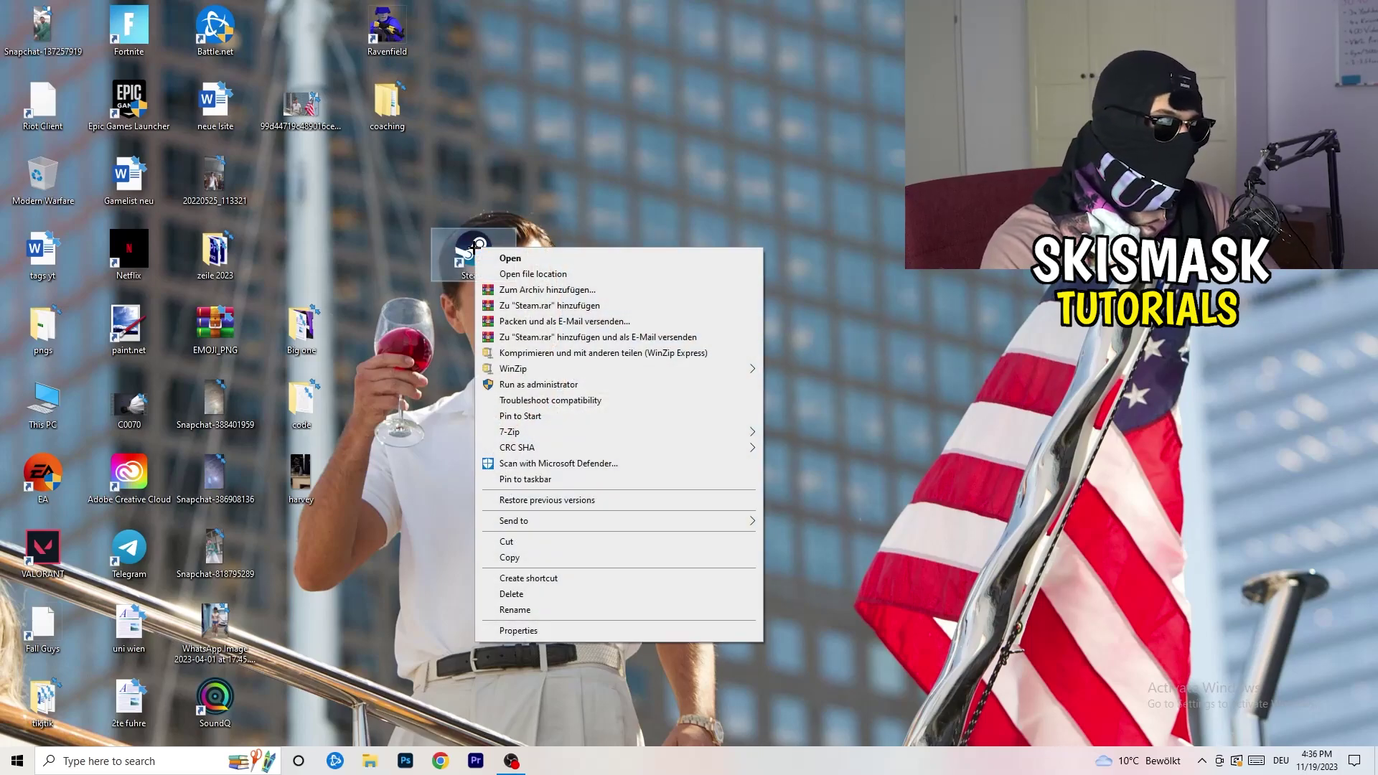
pyautogui.click(524, 630)
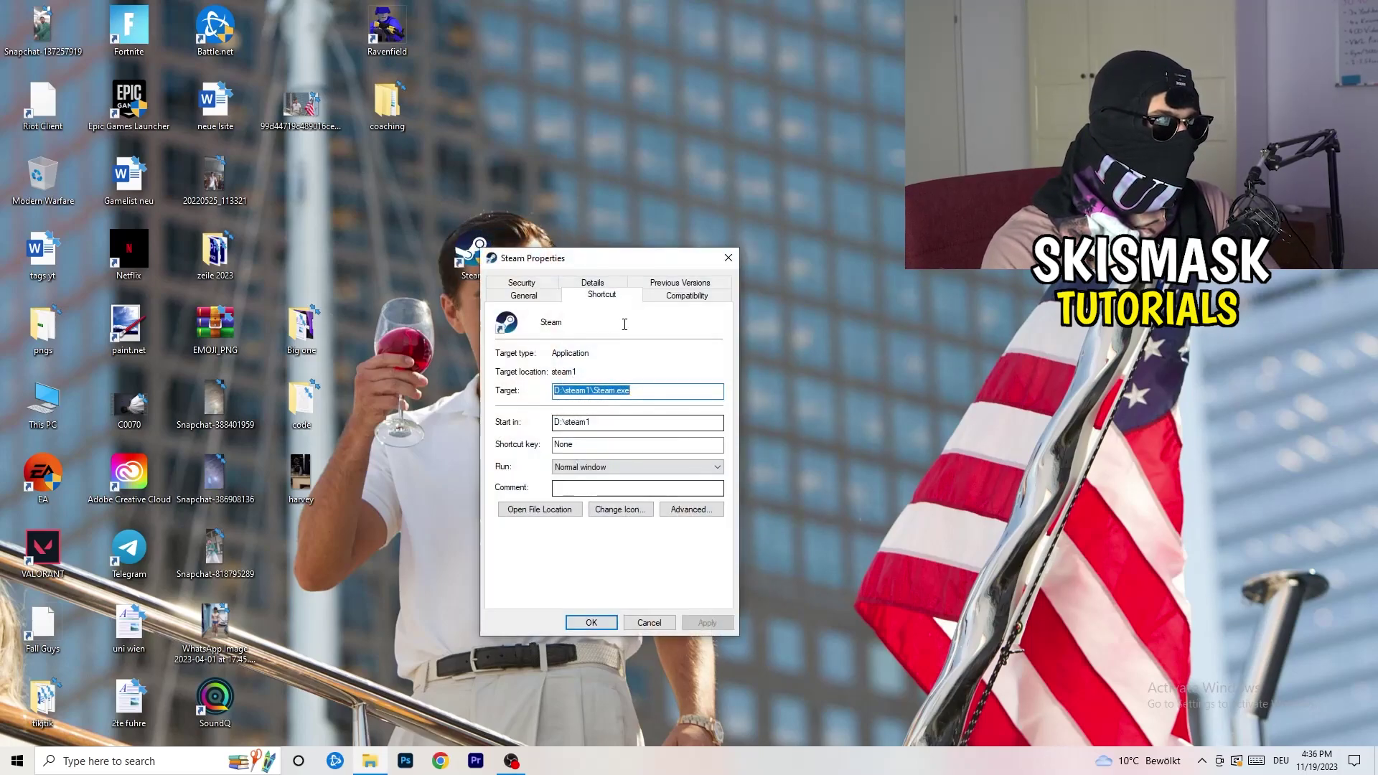
pyautogui.click(684, 294)
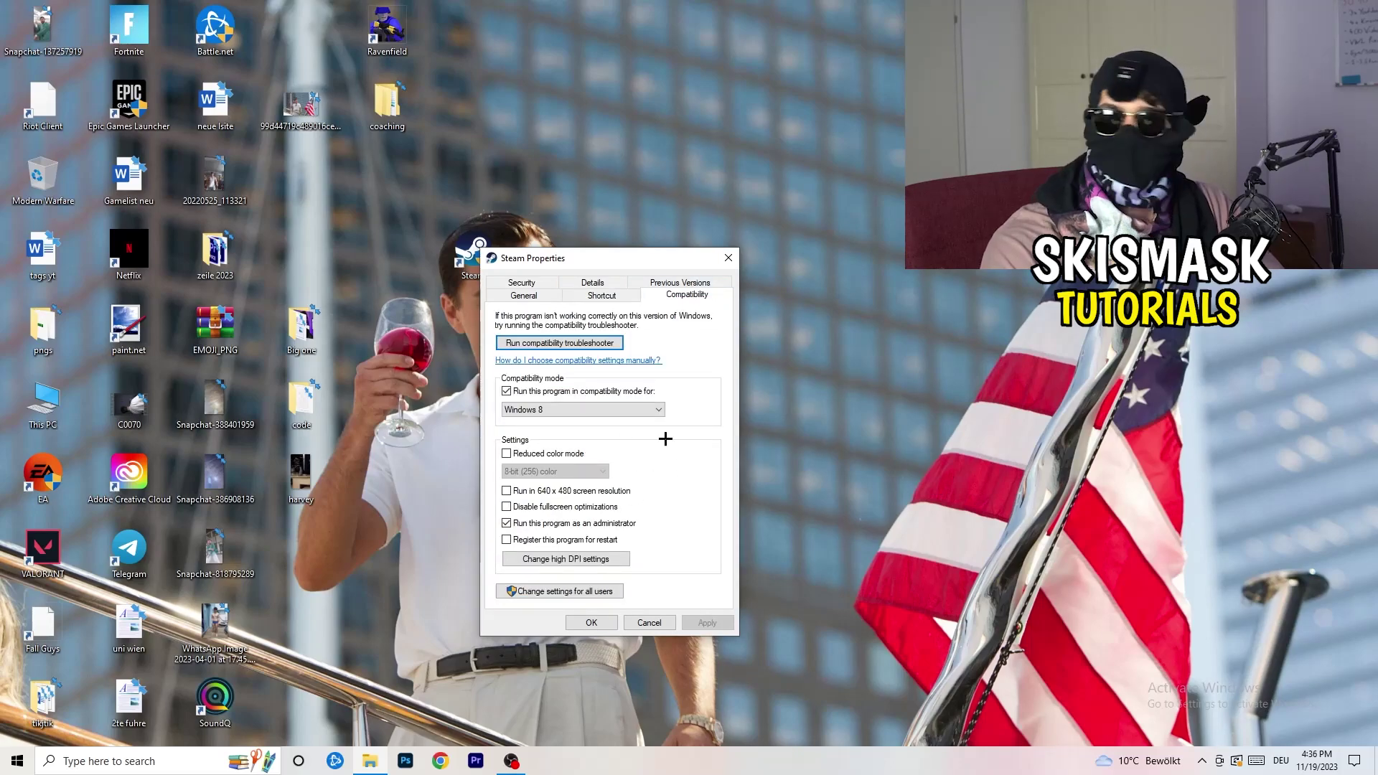
pyautogui.click(731, 256)
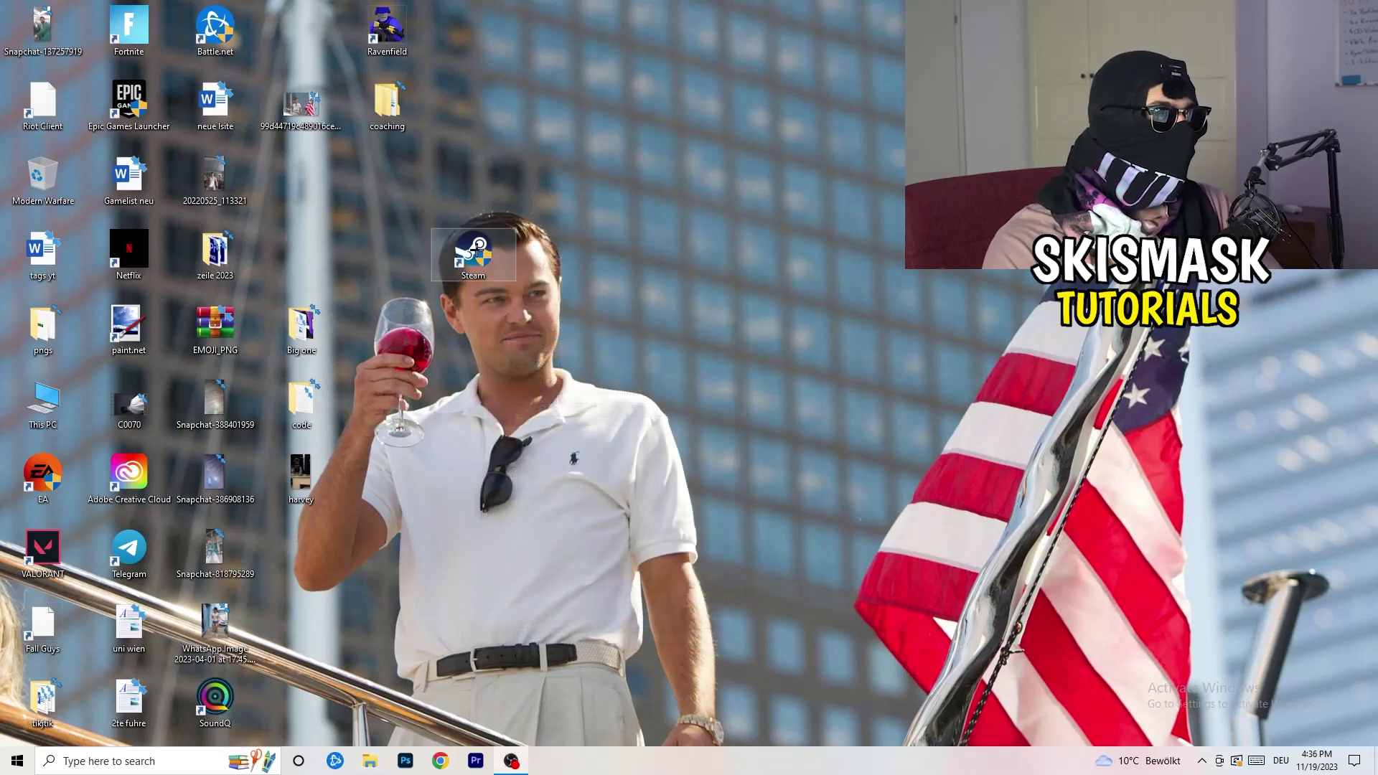
pyautogui.moveTo(301, 175); pyautogui.dragTo(301, 176)
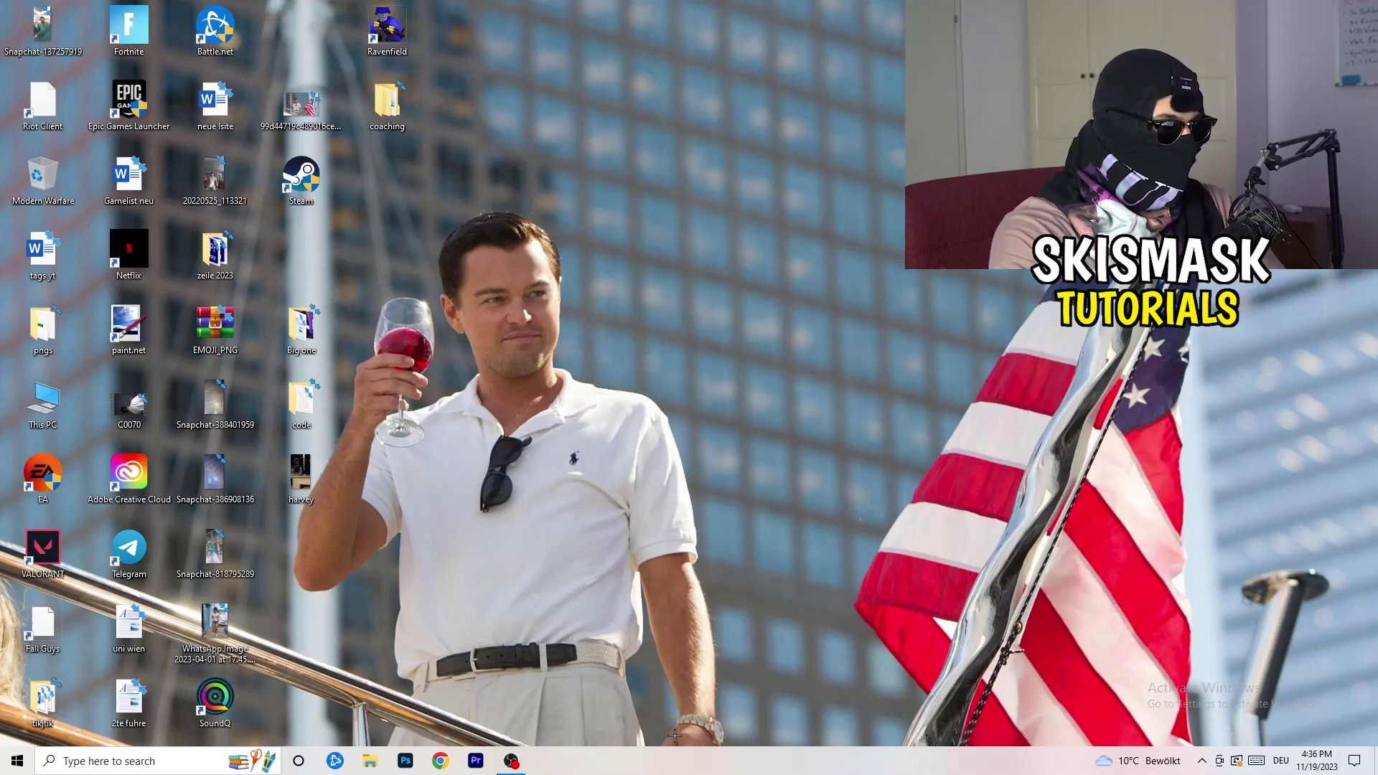
# Launch Task Manager from the taskbar and maximize it on the Processes tab
pyautogui.moveTo(682, 754); pyautogui.dragTo(789, 769)
pyautogui.rightClick(735, 763)
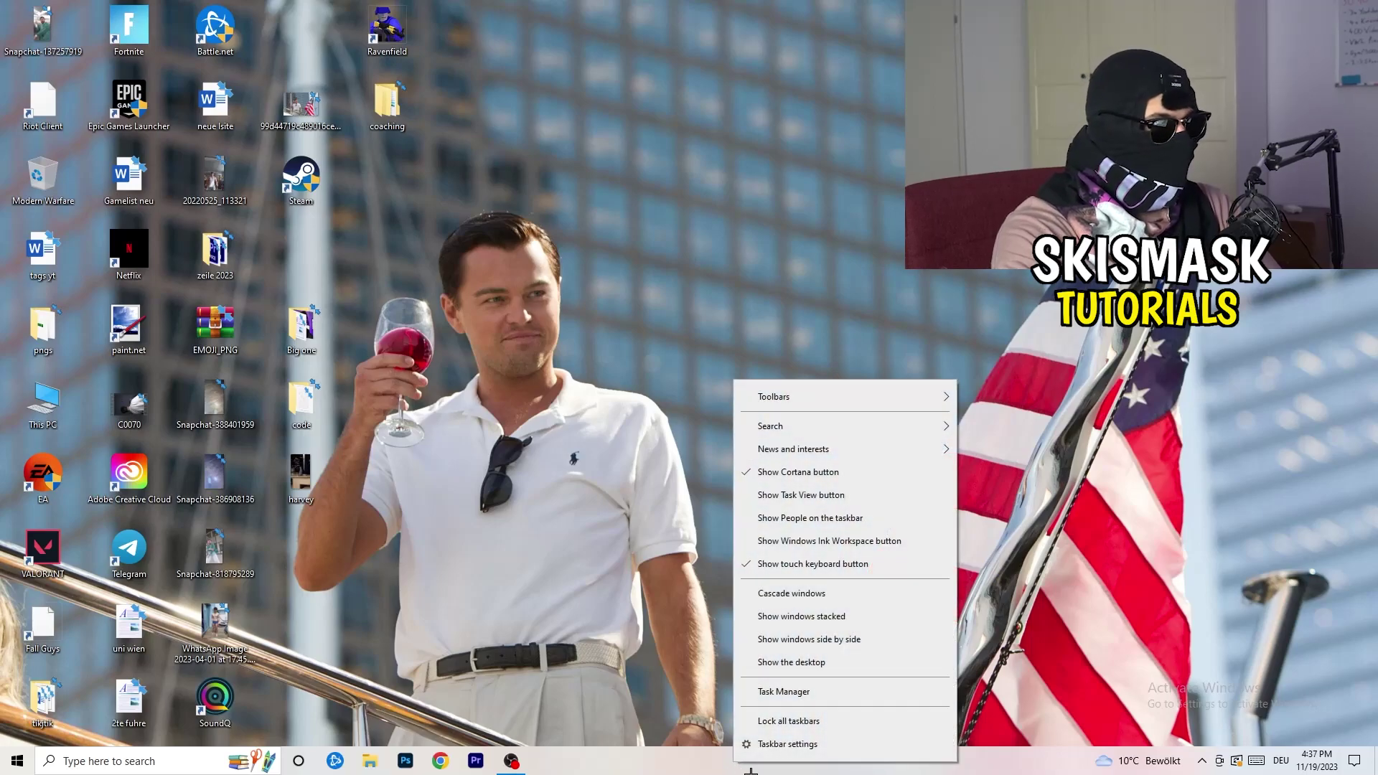
pyautogui.click(798, 750)
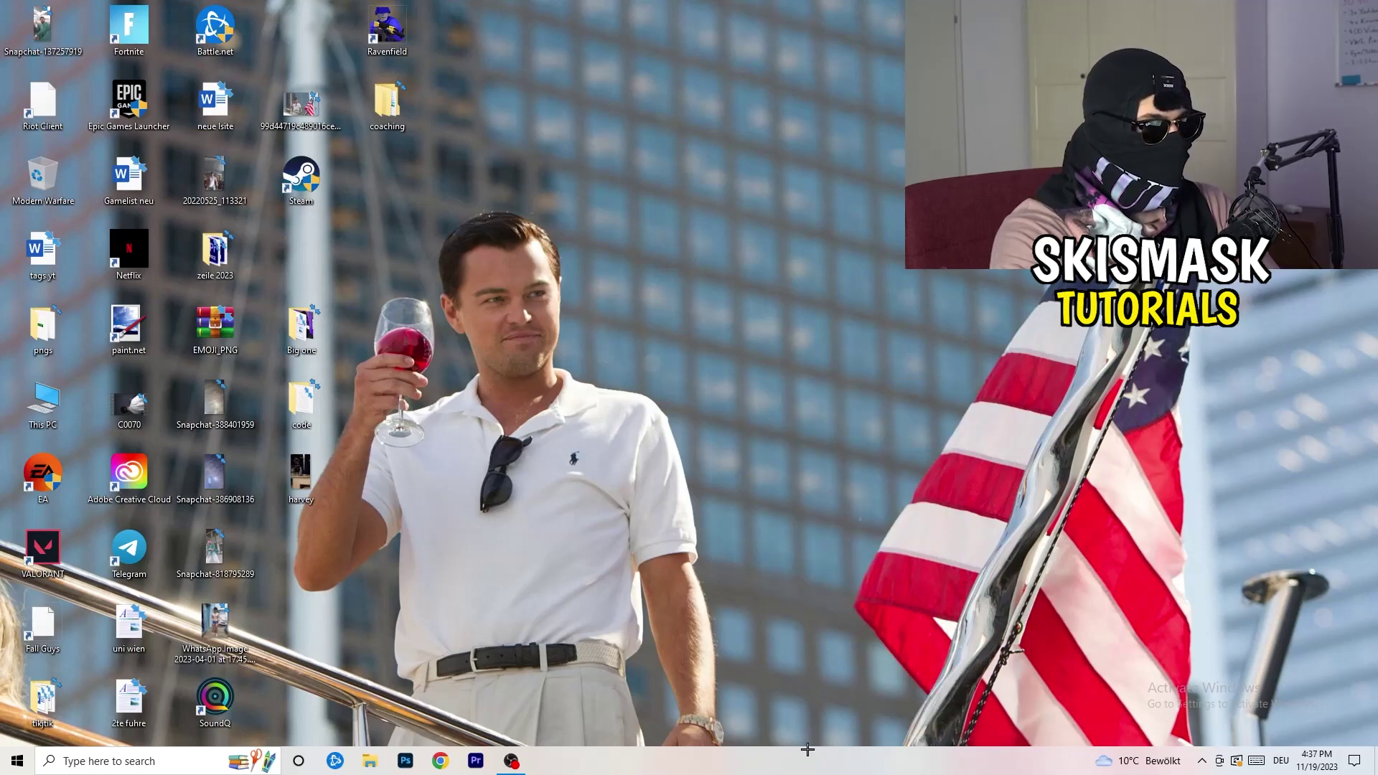
pyautogui.click(790, 27)
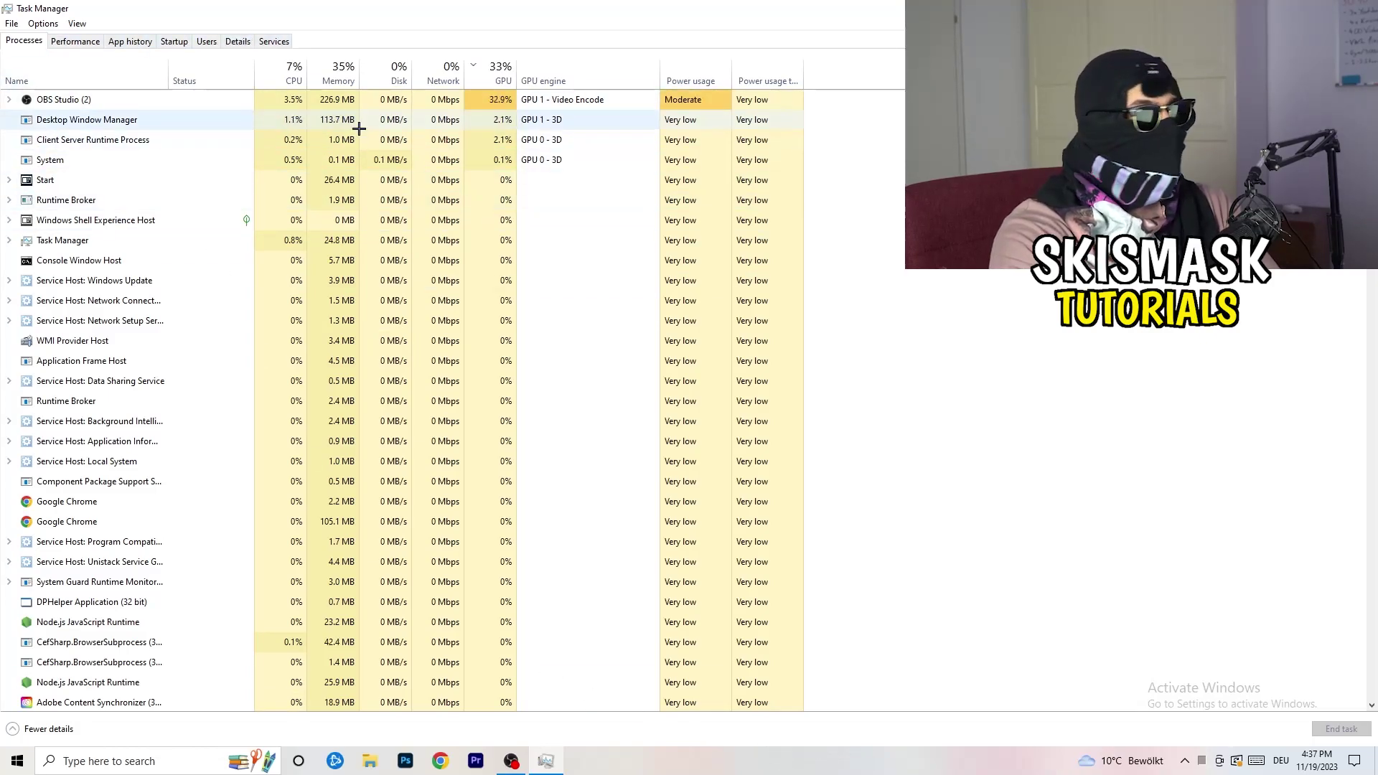
# Show the Task Manager Details list of executables with their PIDs and Running status
pyautogui.click(240, 41)
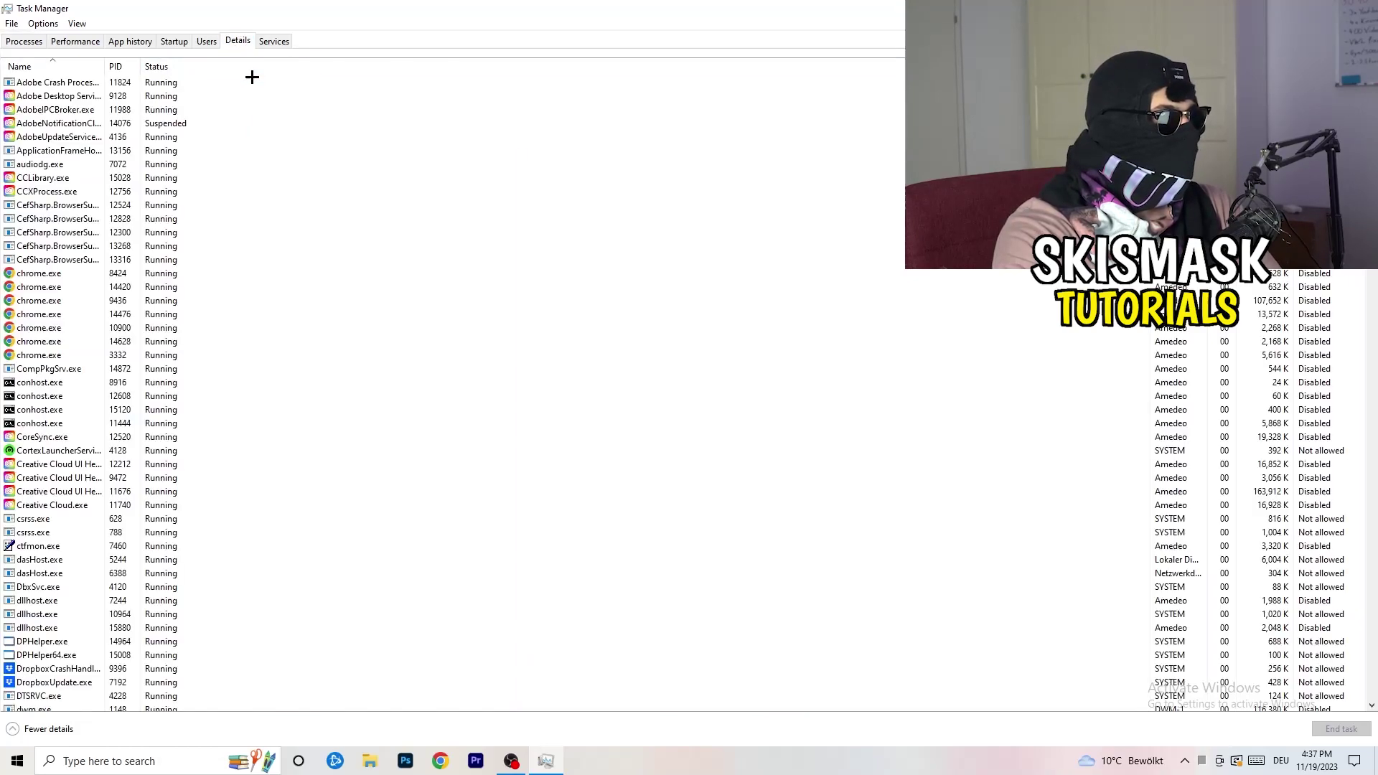
# Display the Set priority choices for the Creative Cloud UI Helper process, currently Normal
pyautogui.rightClick(41, 477)
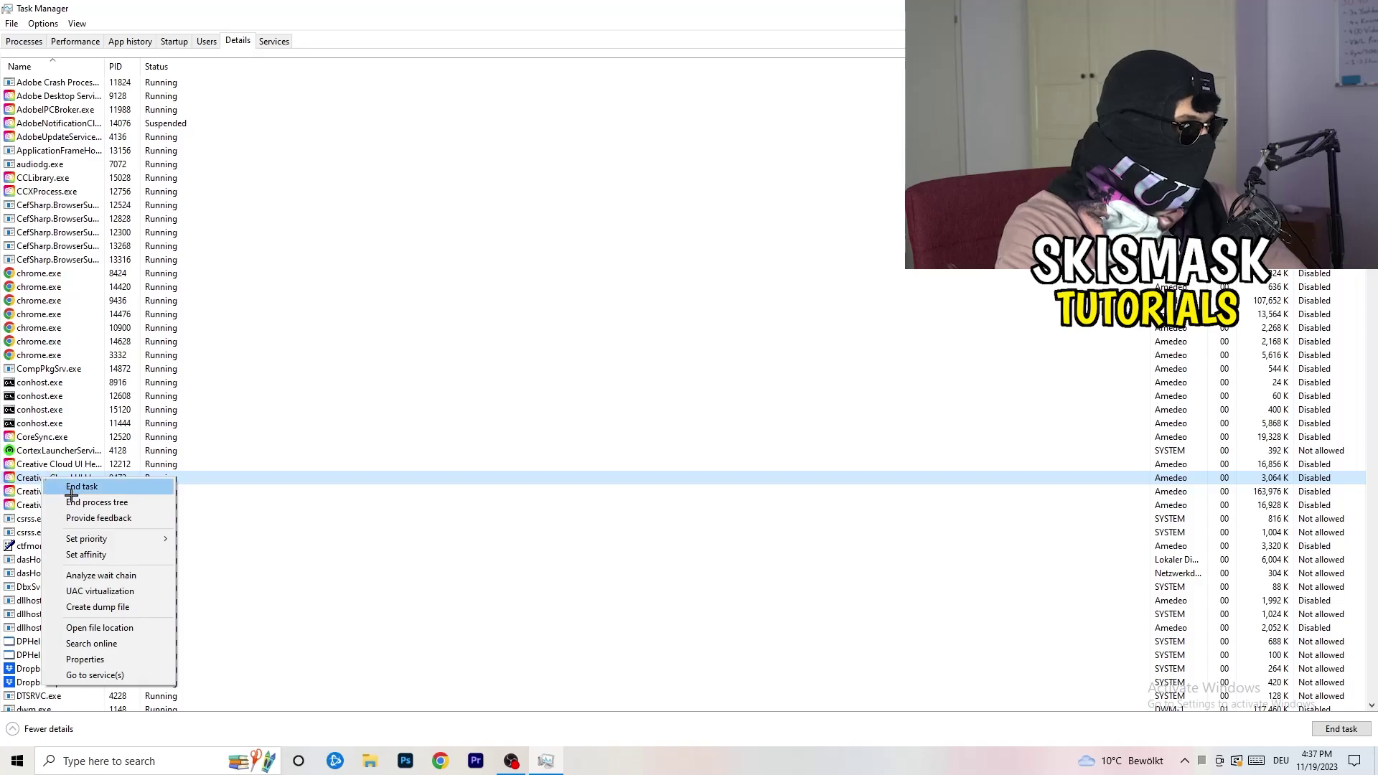
pyautogui.moveTo(90, 546)
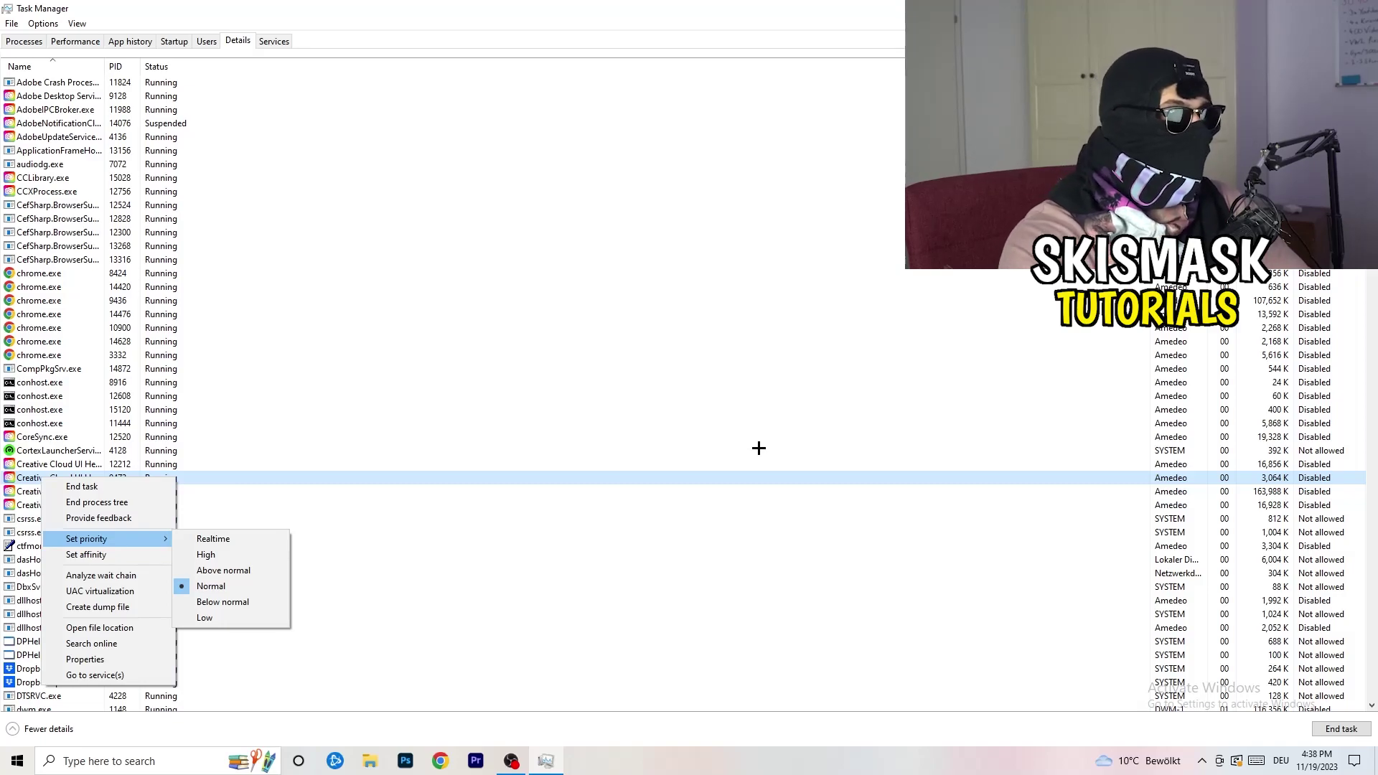
# Dismiss the process options menu and close Task Manager to return to the desktop
pyautogui.press('Escape')
pyautogui.hotkey('alt', 'F4')
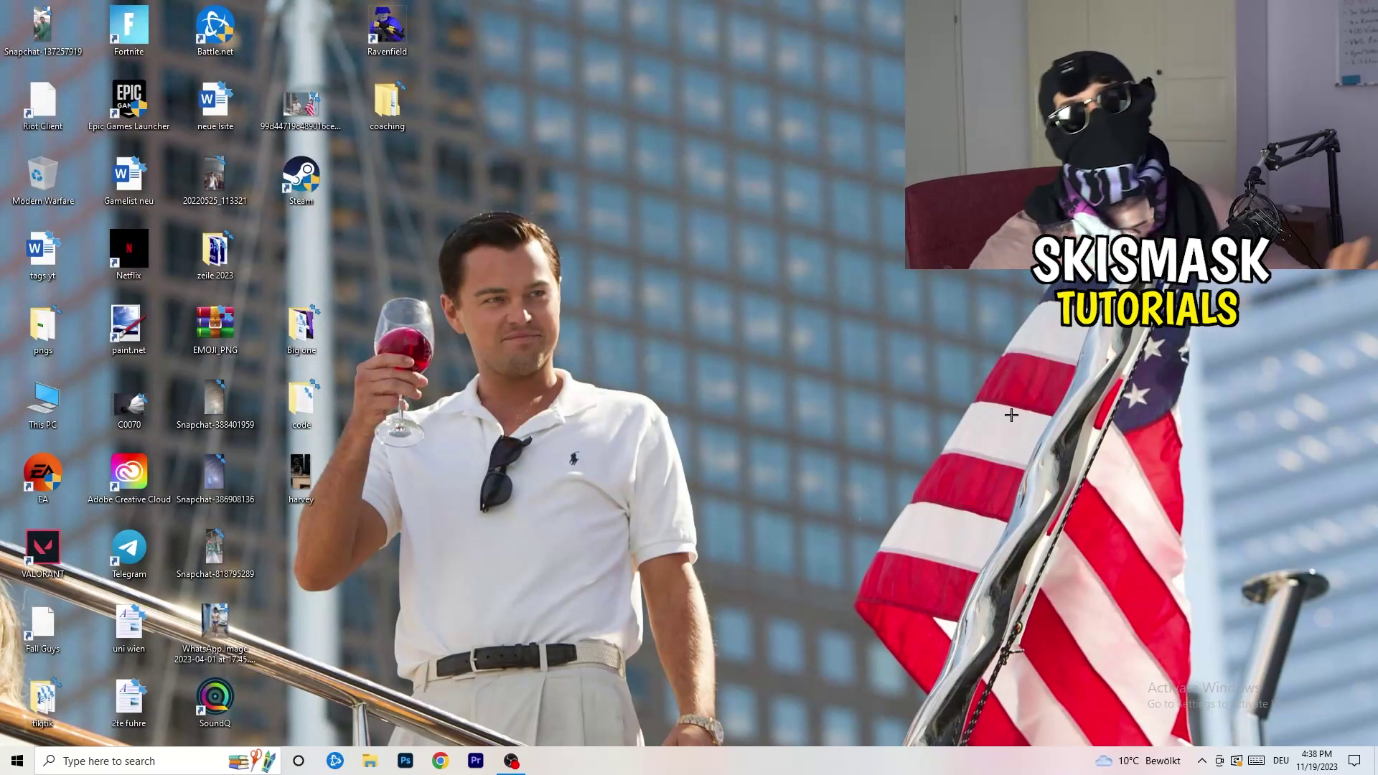